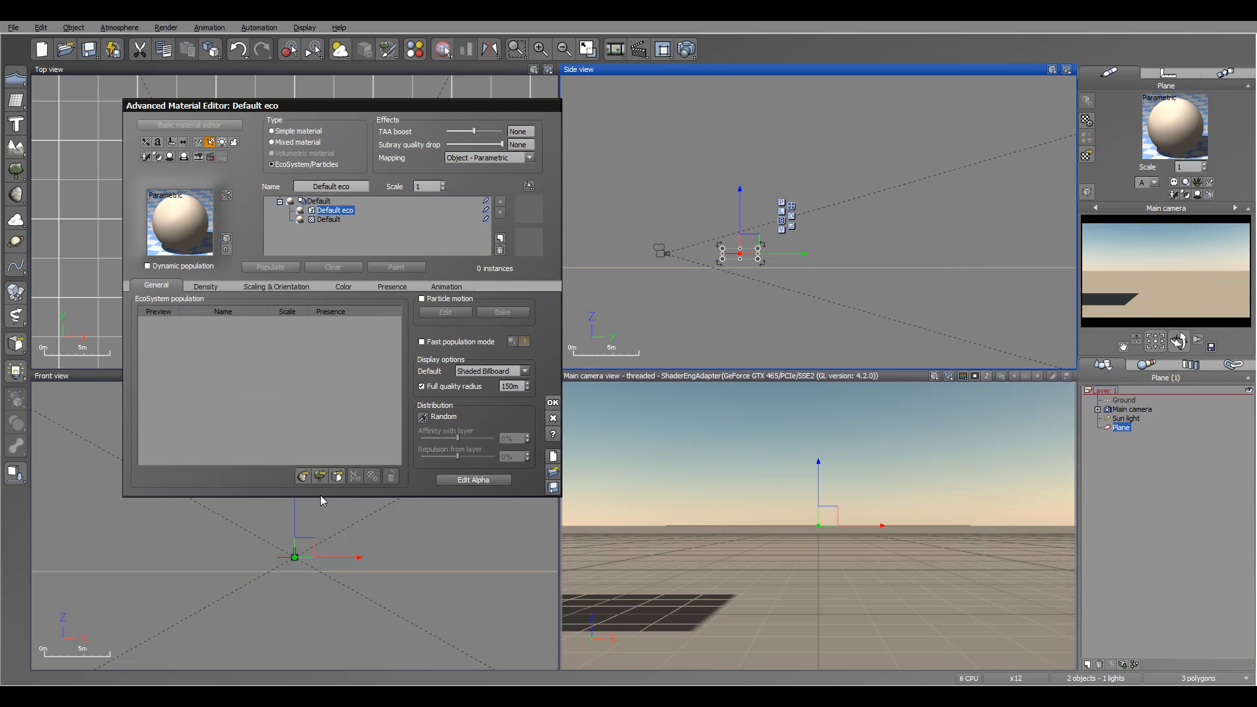
Load the blue sphere object from the Particle folder into the Default eco material's EcoSystem population
click(337, 476)
click(681, 471)
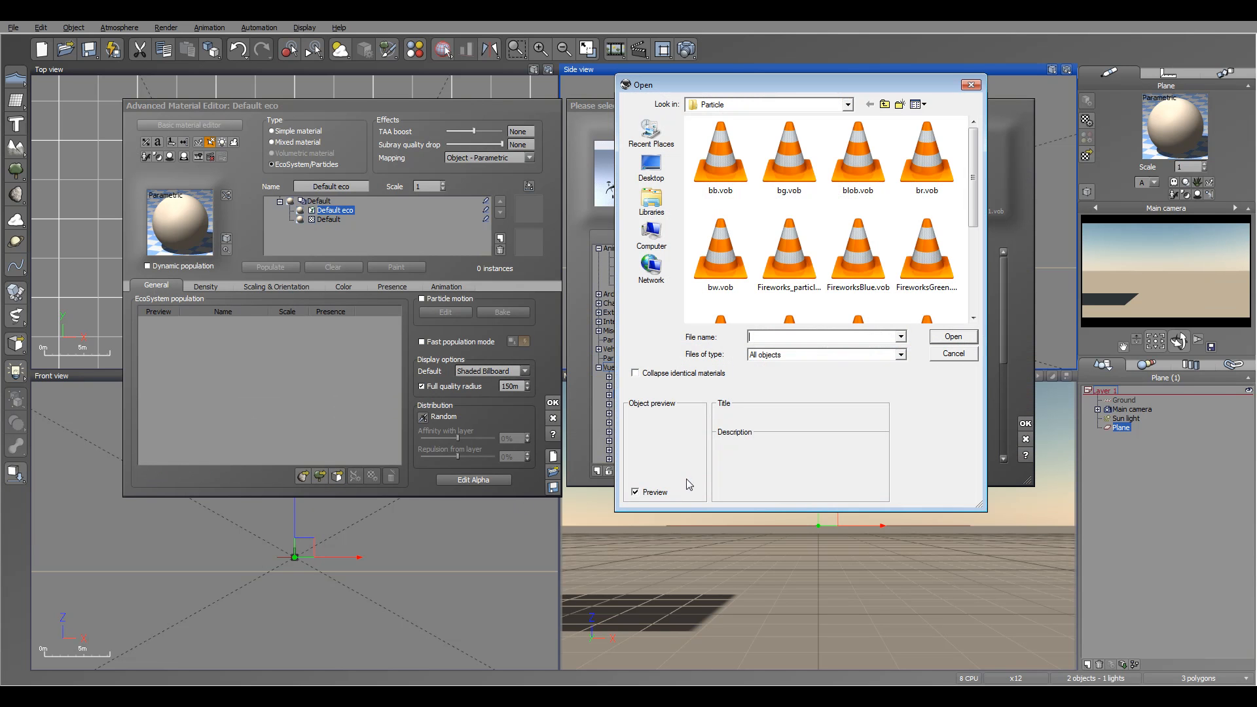
click(953, 337)
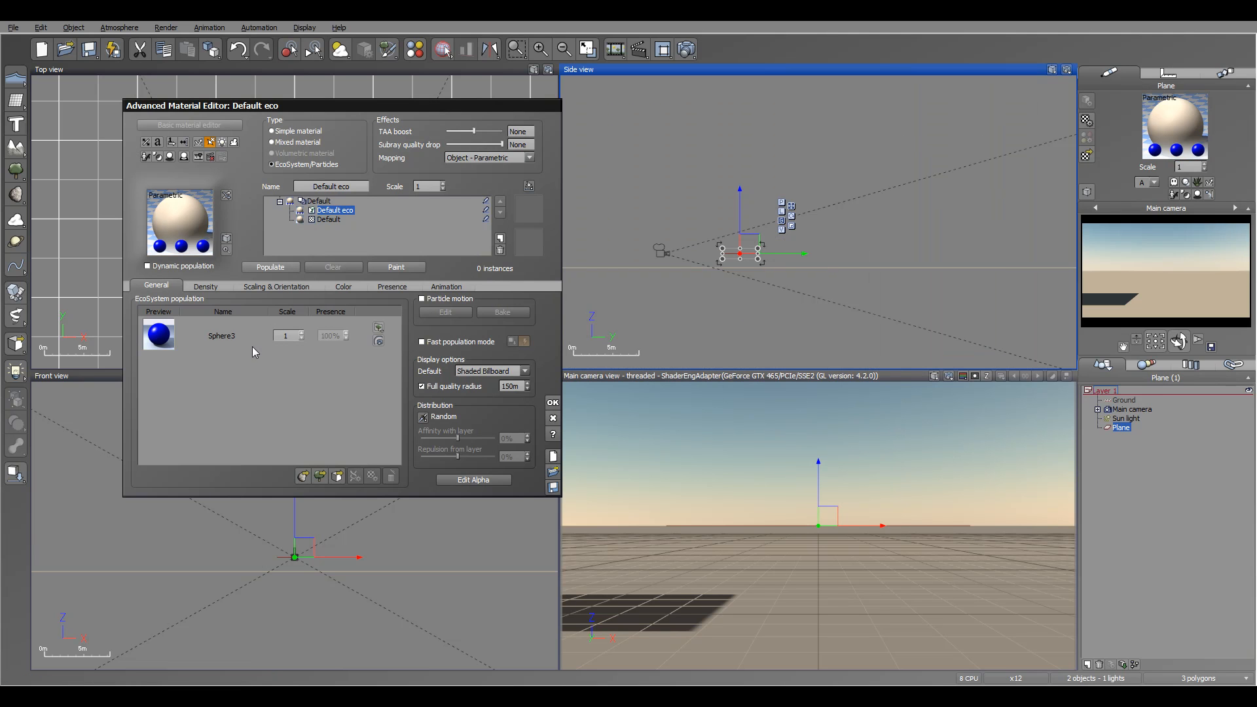
Enable particle motion for the EcoSystem material and accept the global particle configuration with its existing settings
click(421, 299)
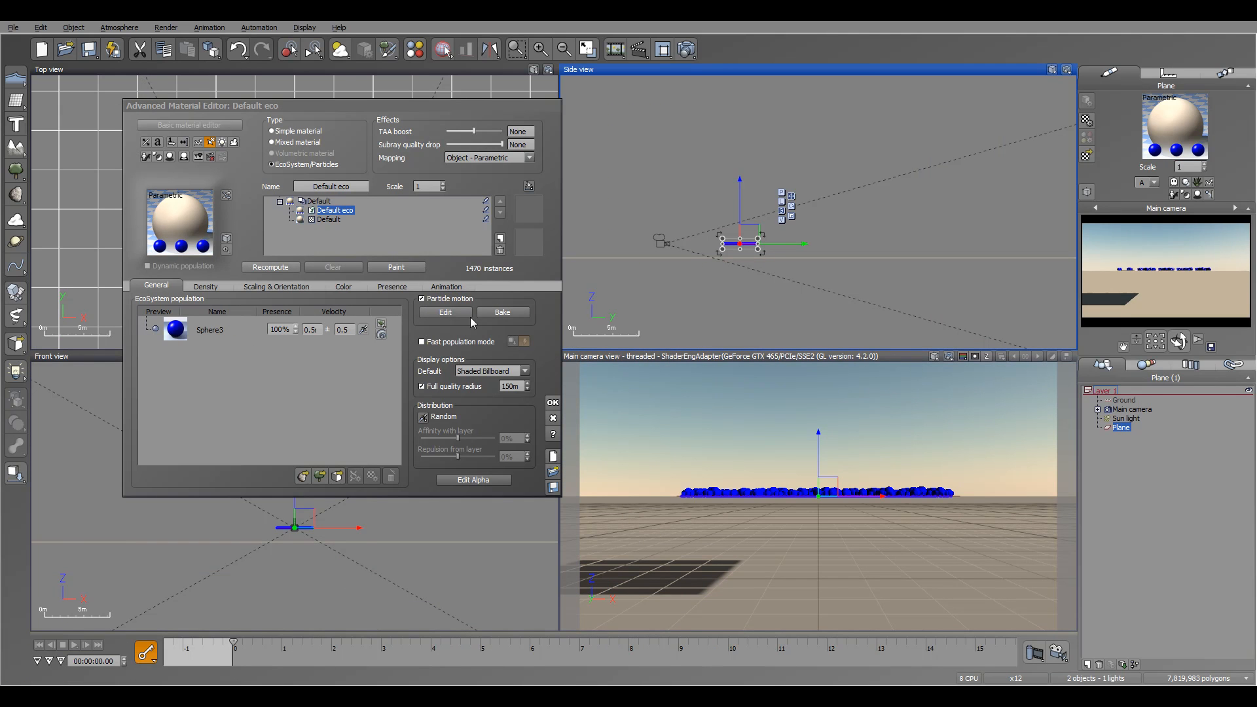
click(445, 313)
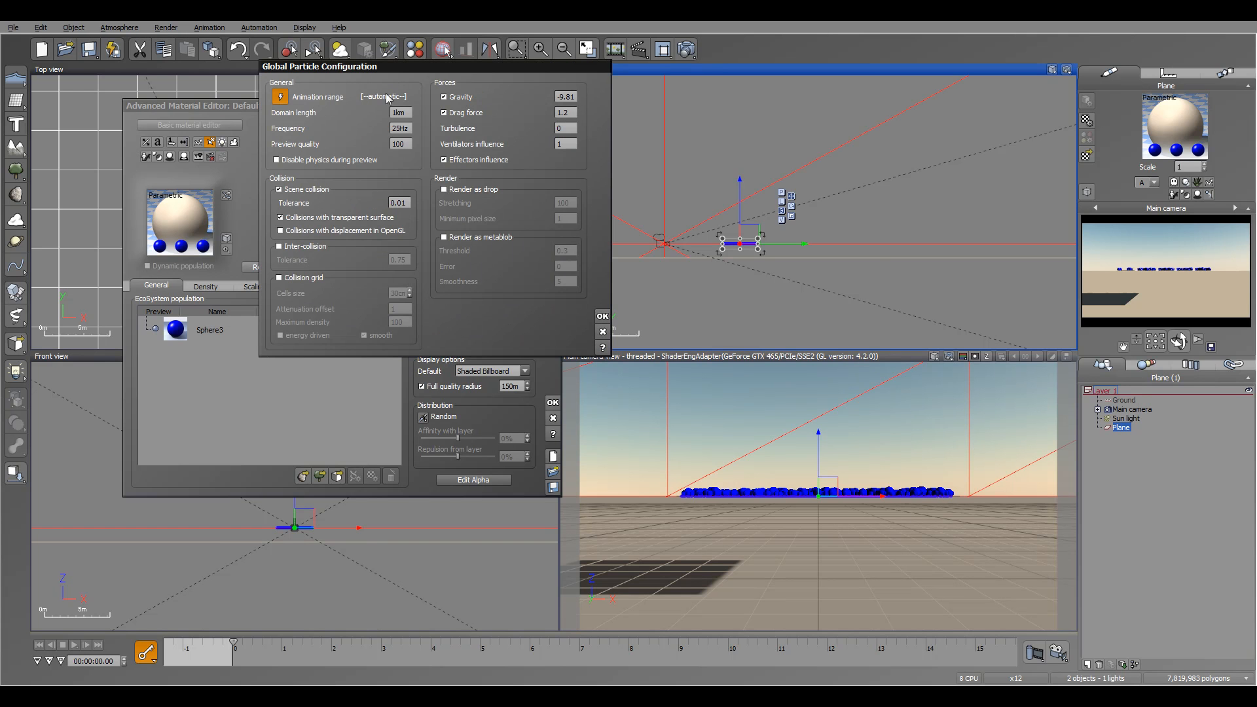
click(602, 317)
Set the EcoSystem's emission flow to 0.1% and recompute the population
click(206, 286)
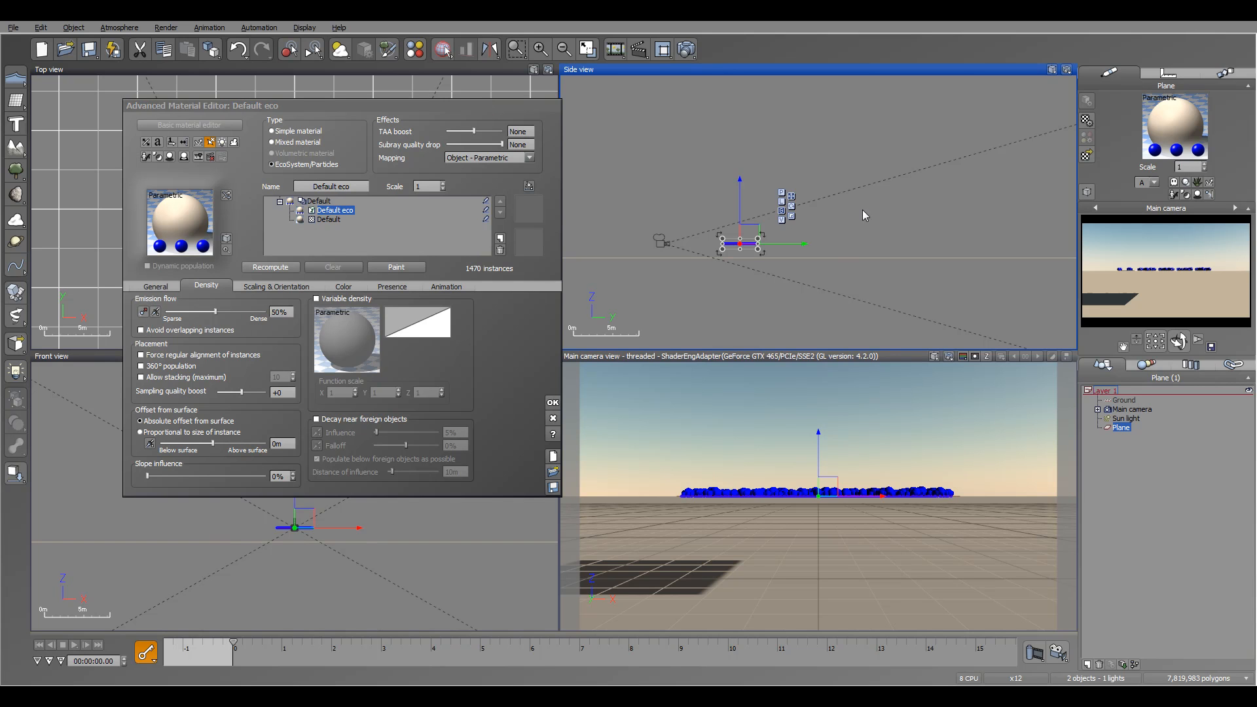
click(281, 312)
text(0.1)
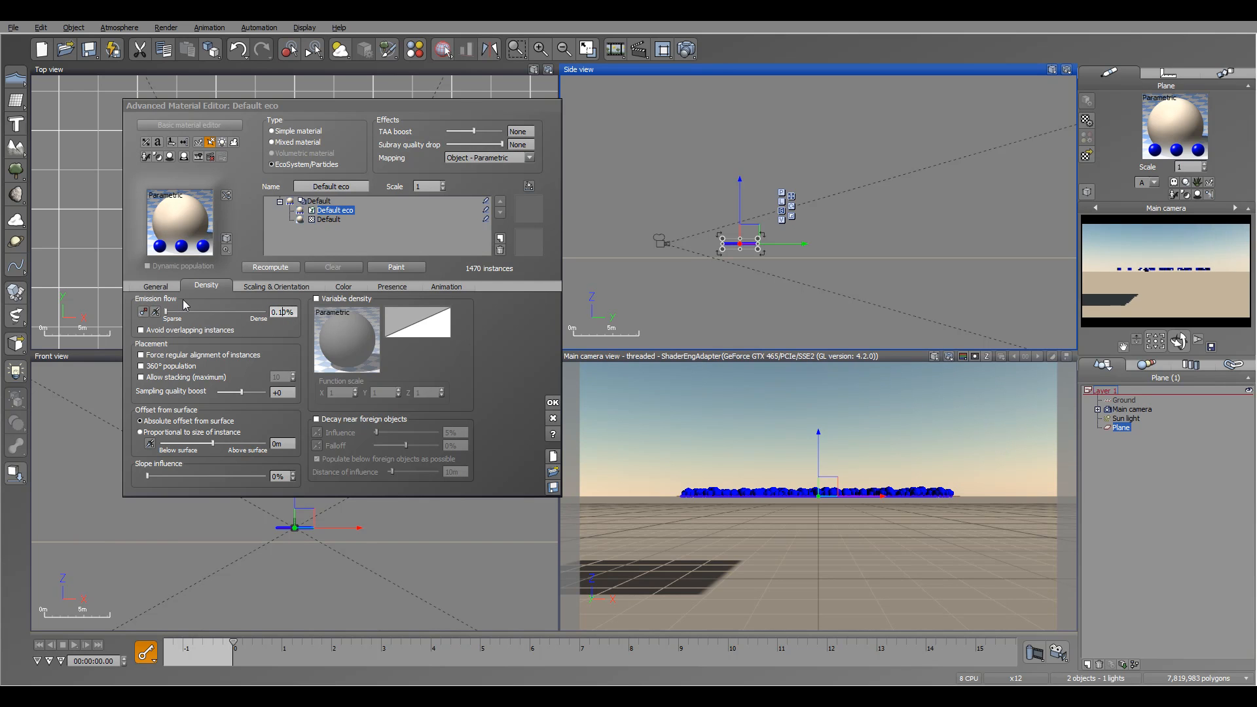
click(270, 267)
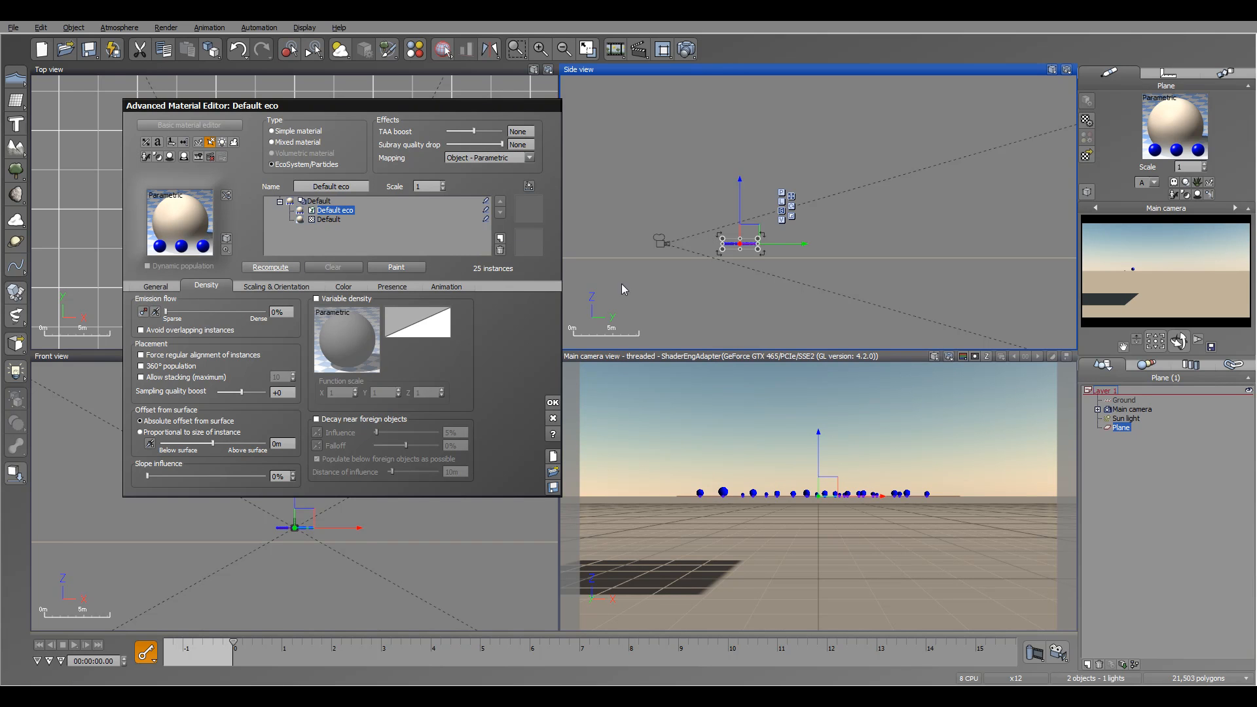
Scale the plane down to about half its size in the top view and recompute the population
drag(501, 105, 706, 103)
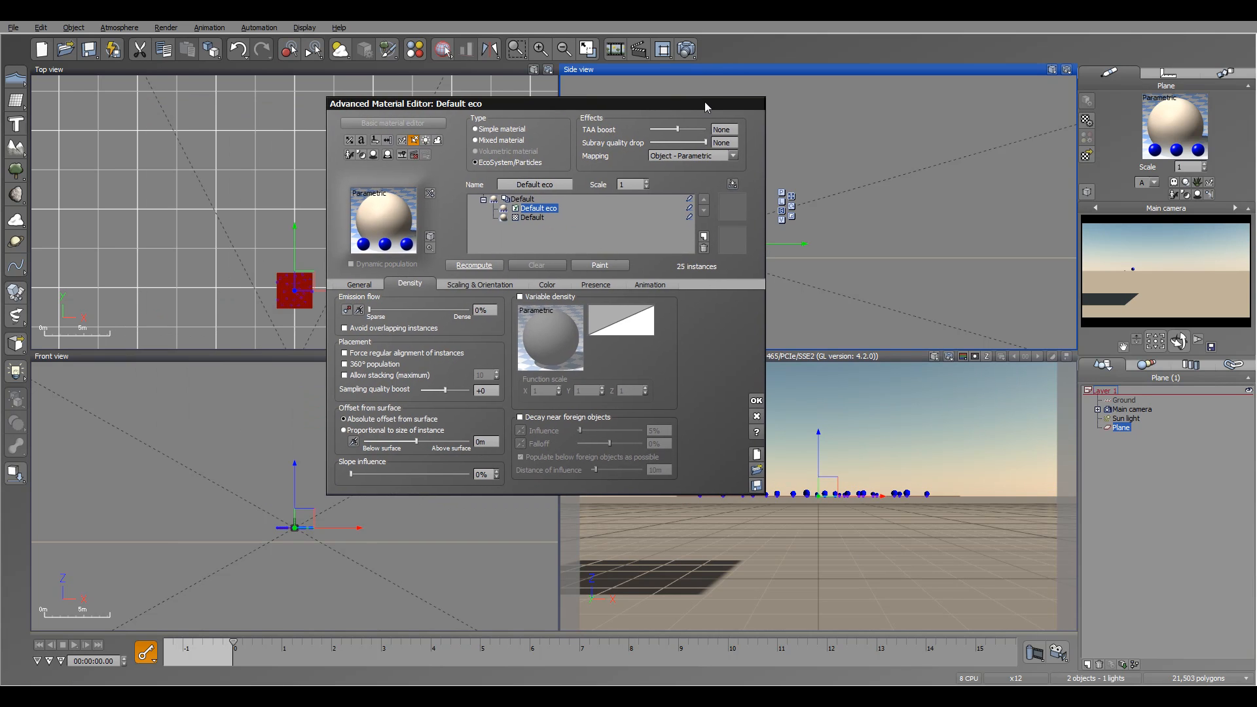
drag(286, 282, 257, 281)
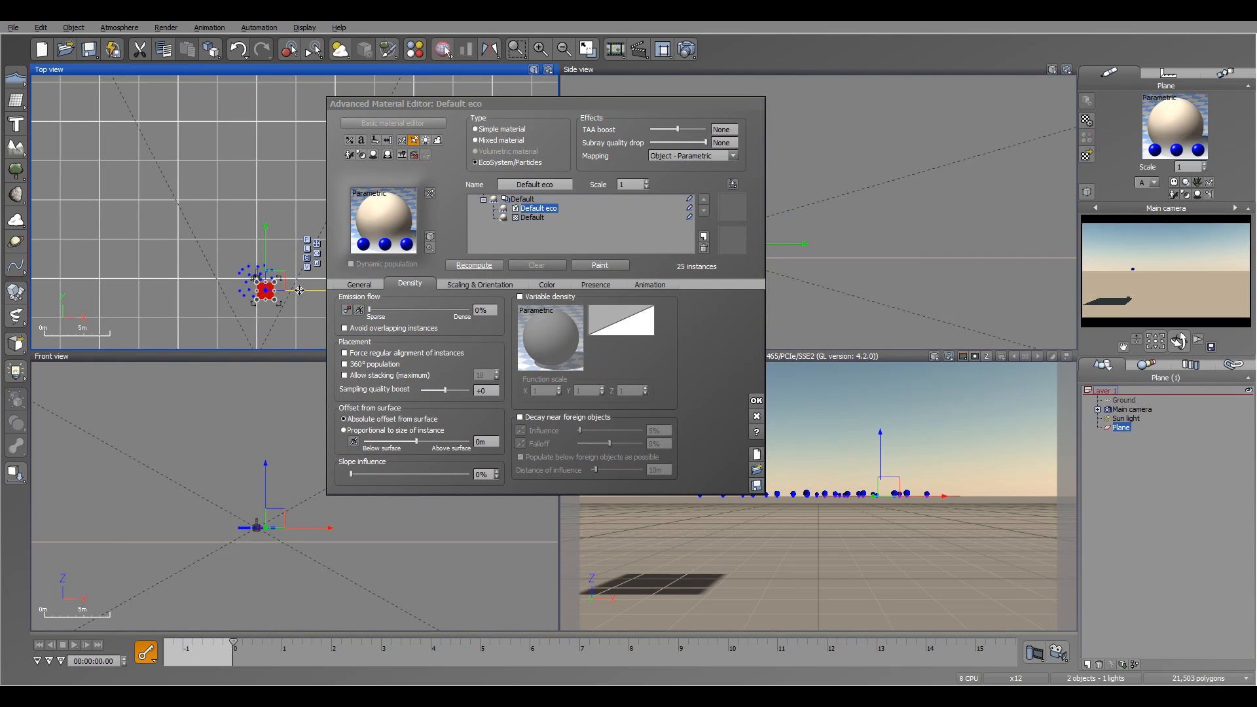
click(474, 265)
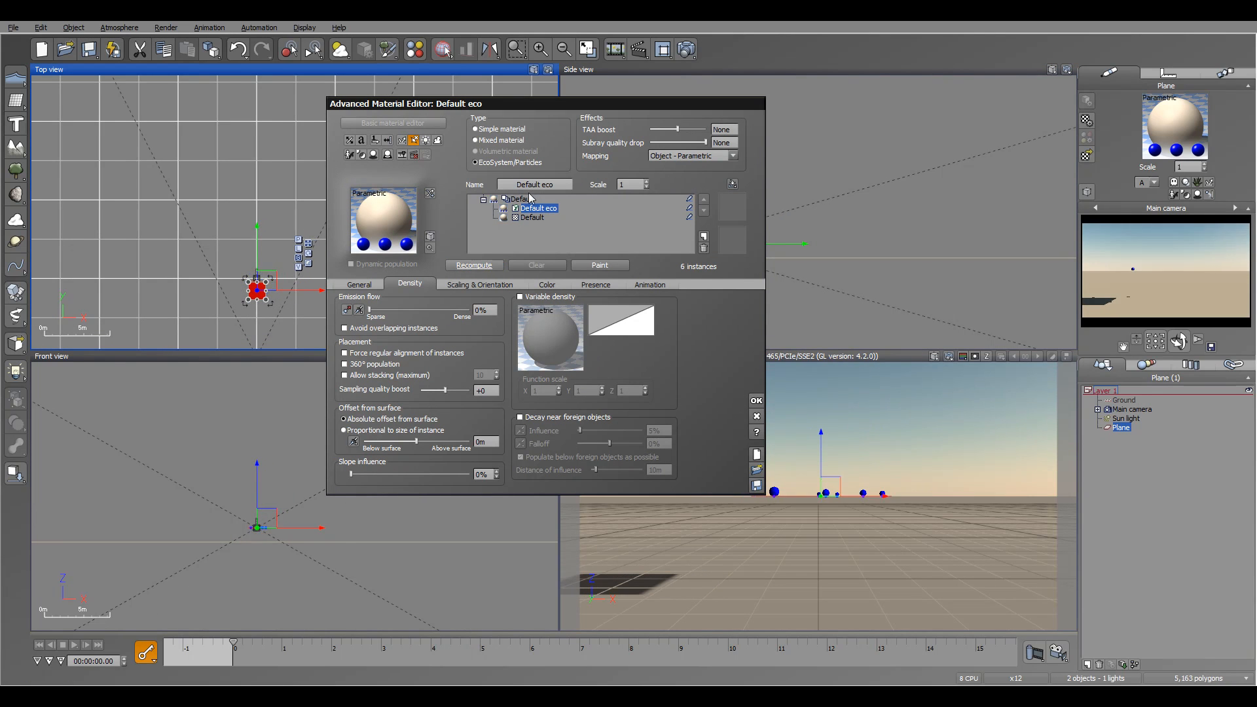
Clear the material editor away from the side view, preview the particle motion up to 0.38 s and return to the timeline start
drag(645, 104, 626, 100)
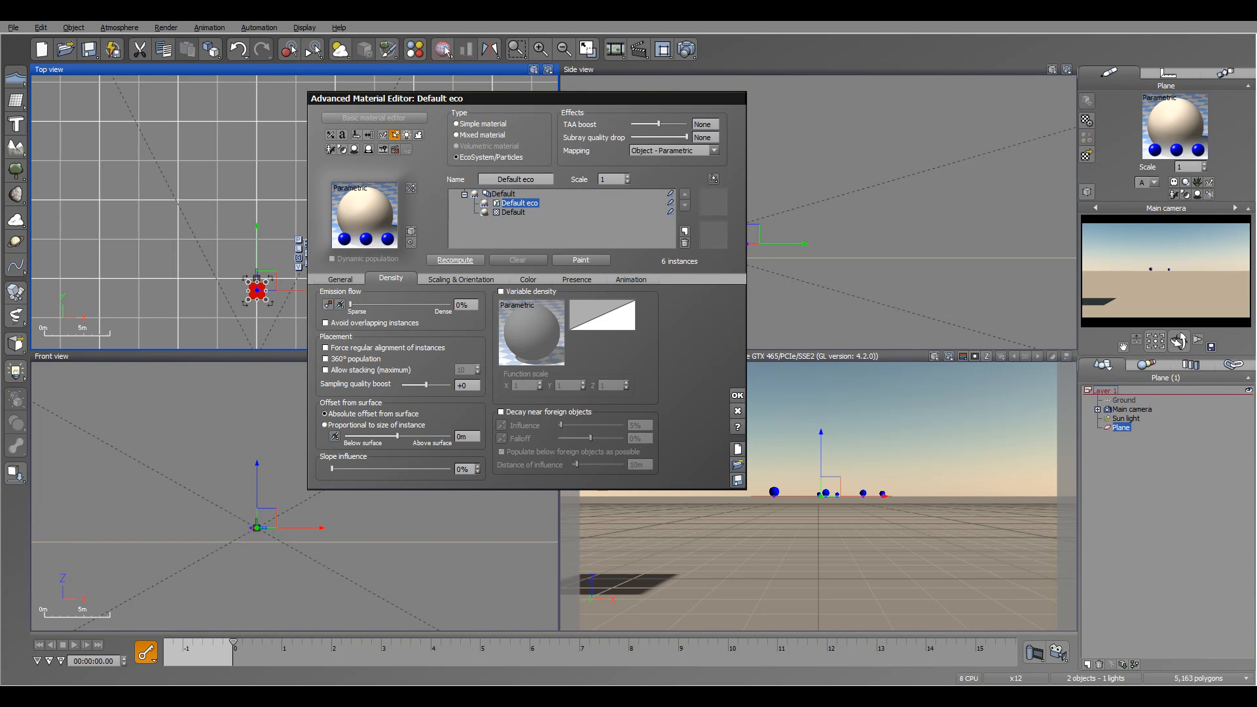
drag(589, 100, 412, 65)
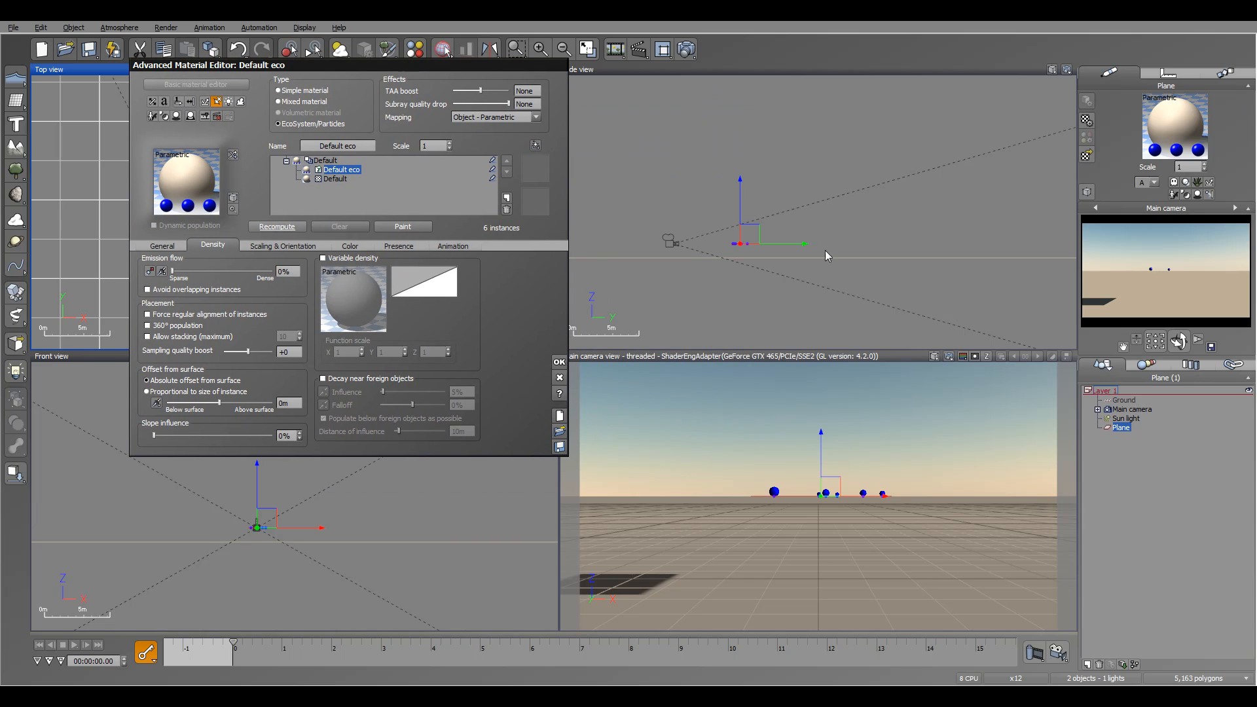
mouse_move(235, 642)
mouse_down()
mouse_move(269, 643)
mouse_move(251, 643)
mouse_up()
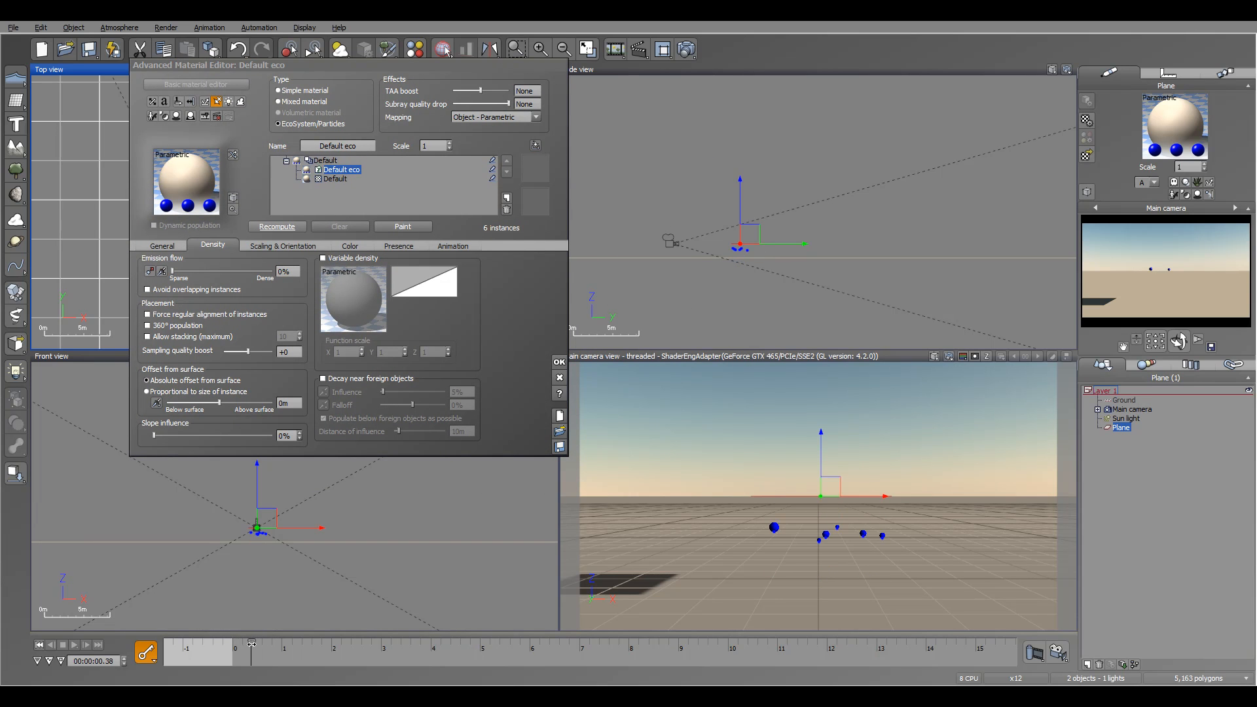
click(39, 645)
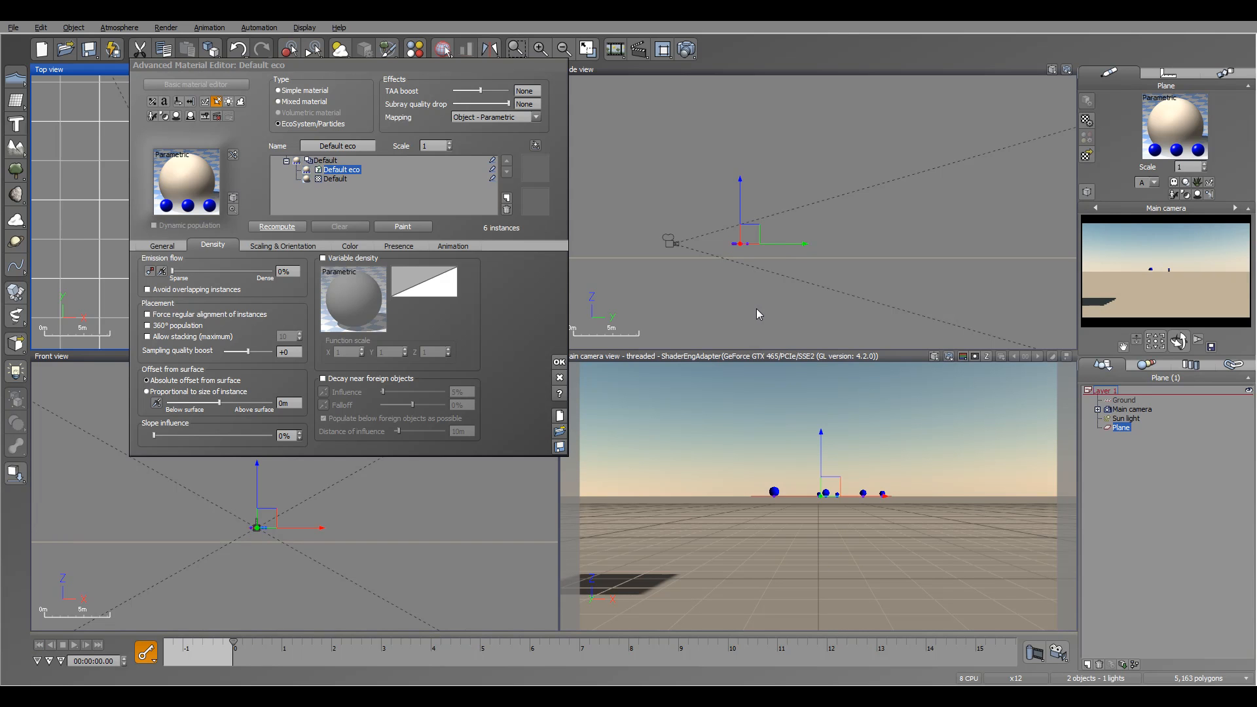
Raise the plane about 0.9 m along its vertical axis in the side view
right_drag(765, 278, 797, 295)
scroll(791, 294, up, 6)
right_drag(719, 110, 771, 215)
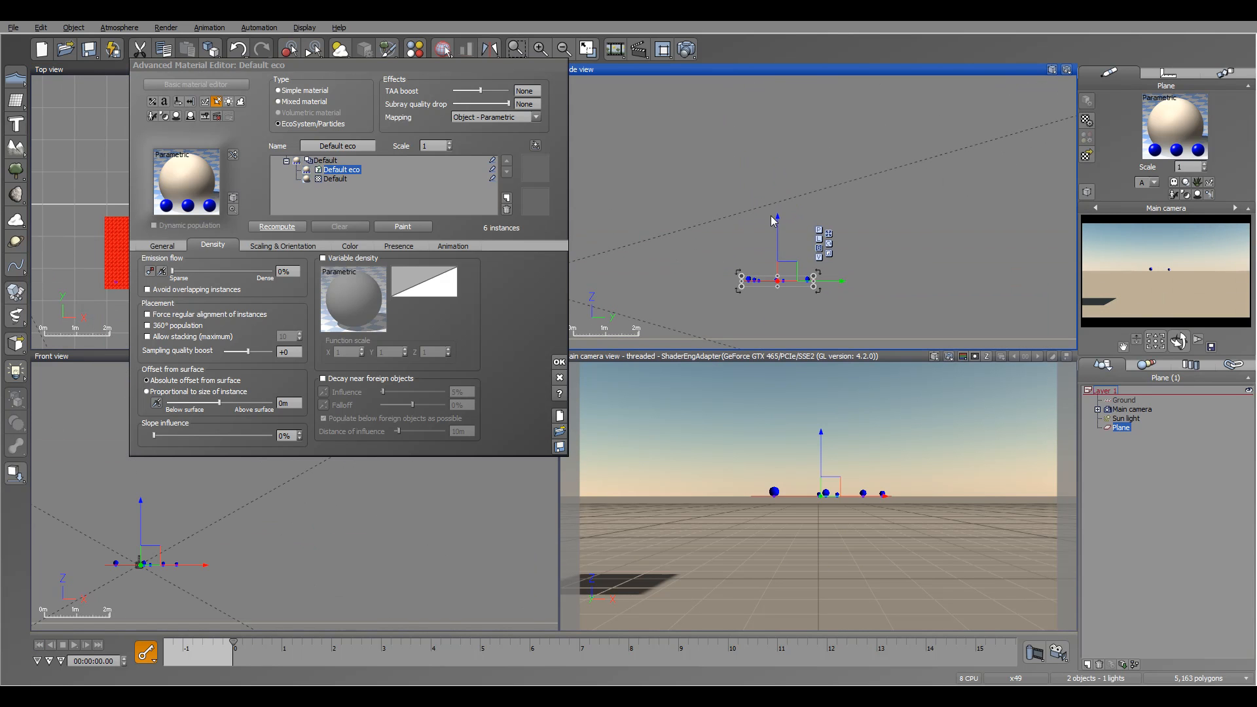
drag(778, 230, 778, 201)
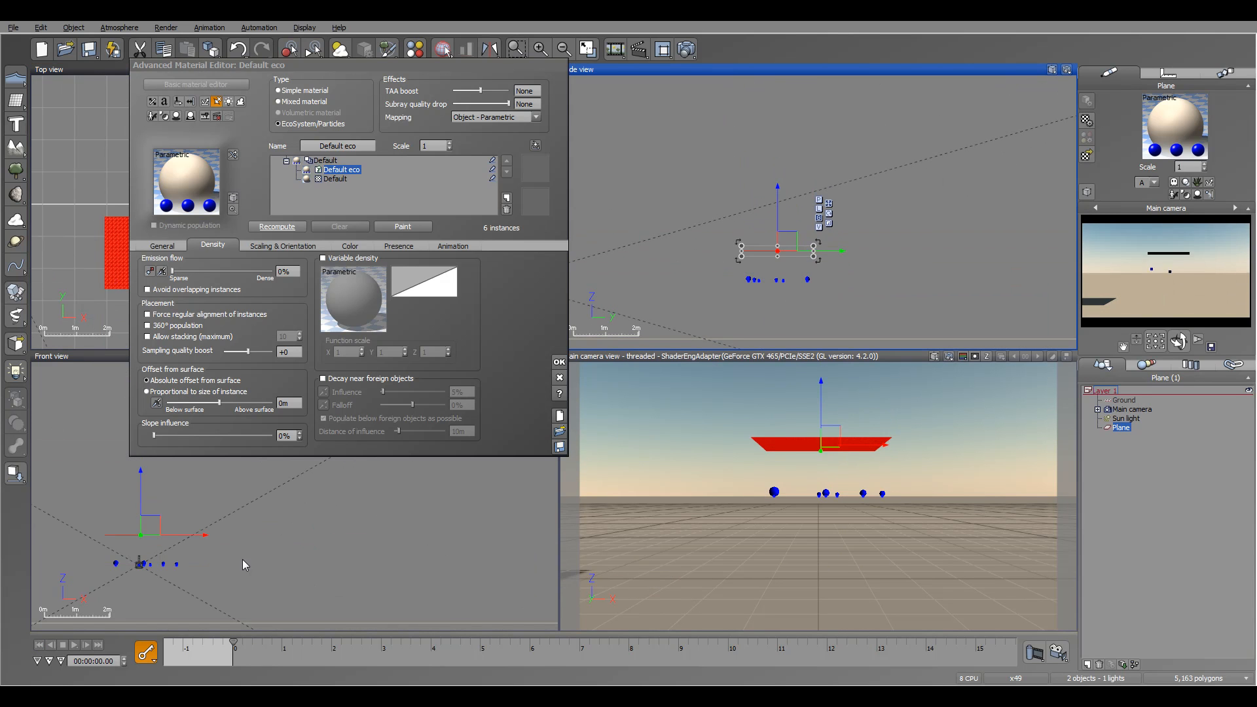
Preview the particles emitted from the raised plane up to 0.34 s, and reset the animation to its start
mouse_move(231, 641)
mouse_down()
mouse_move(315, 644)
mouse_move(226, 645)
mouse_move(298, 643)
mouse_move(250, 643)
mouse_up()
click(44, 644)
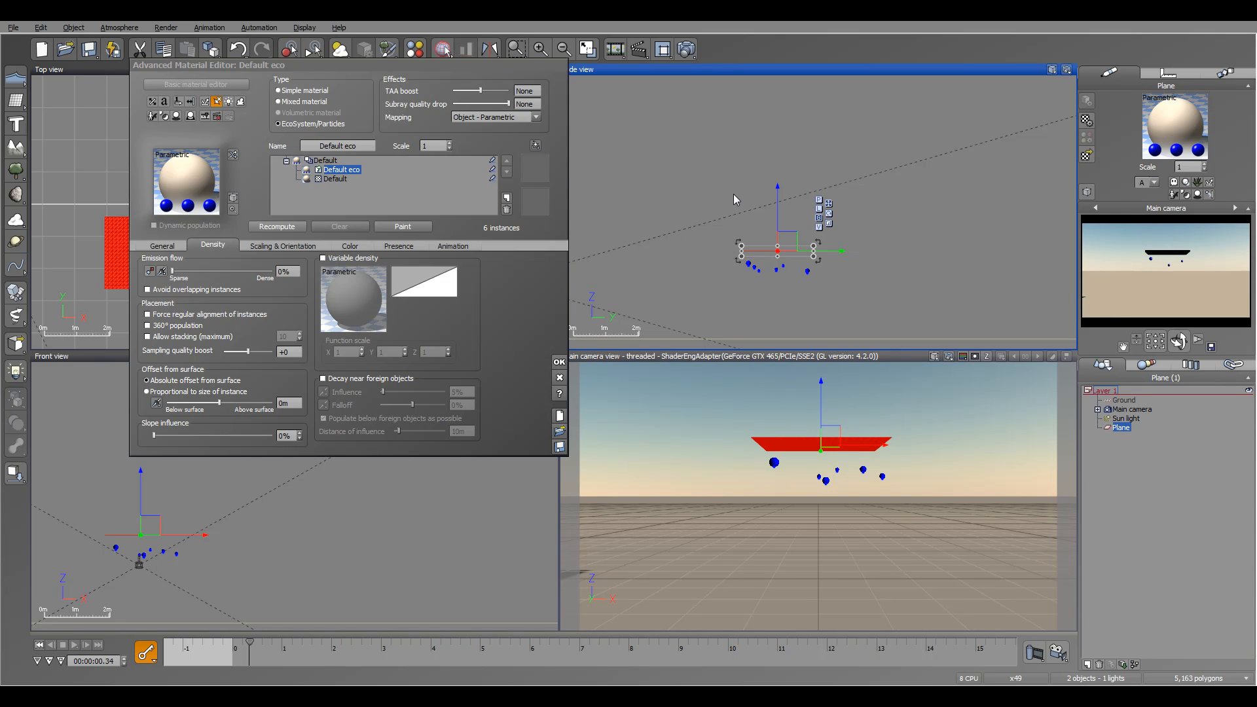
click(39, 646)
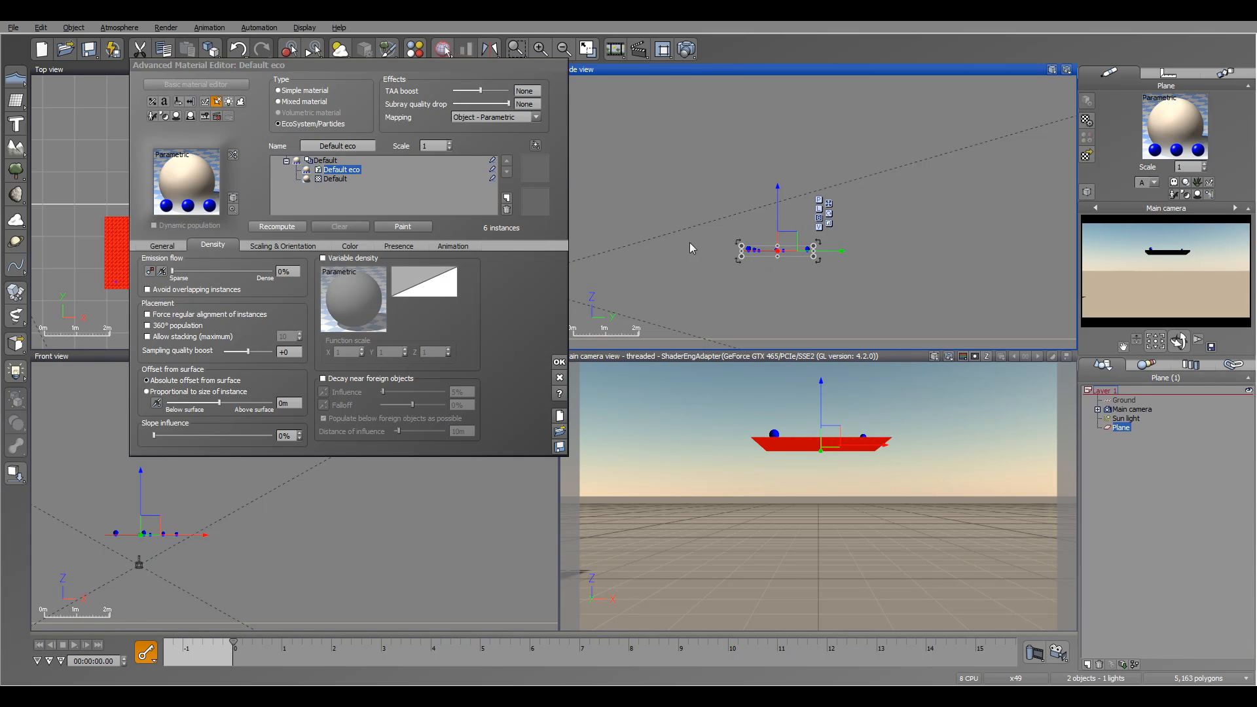
Set the blue sphere's velocity to 5 m, recompute the population and preview its motion from the timeline start
click(163, 246)
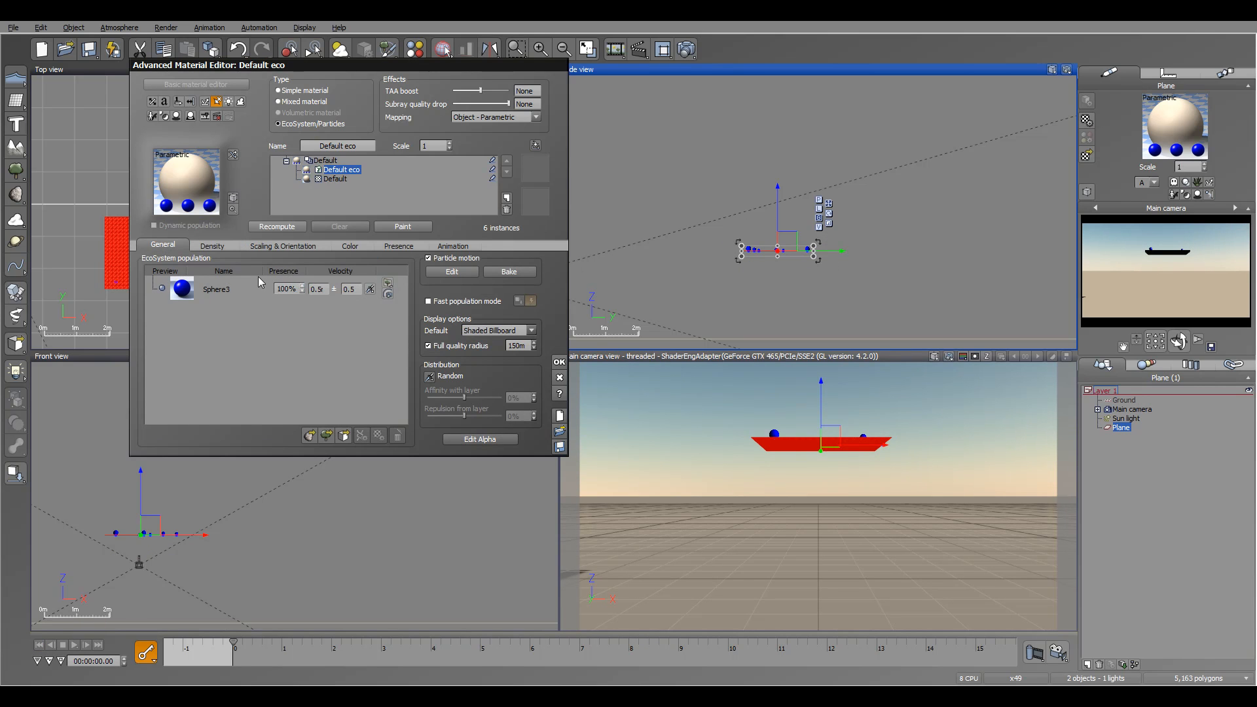
click(324, 289)
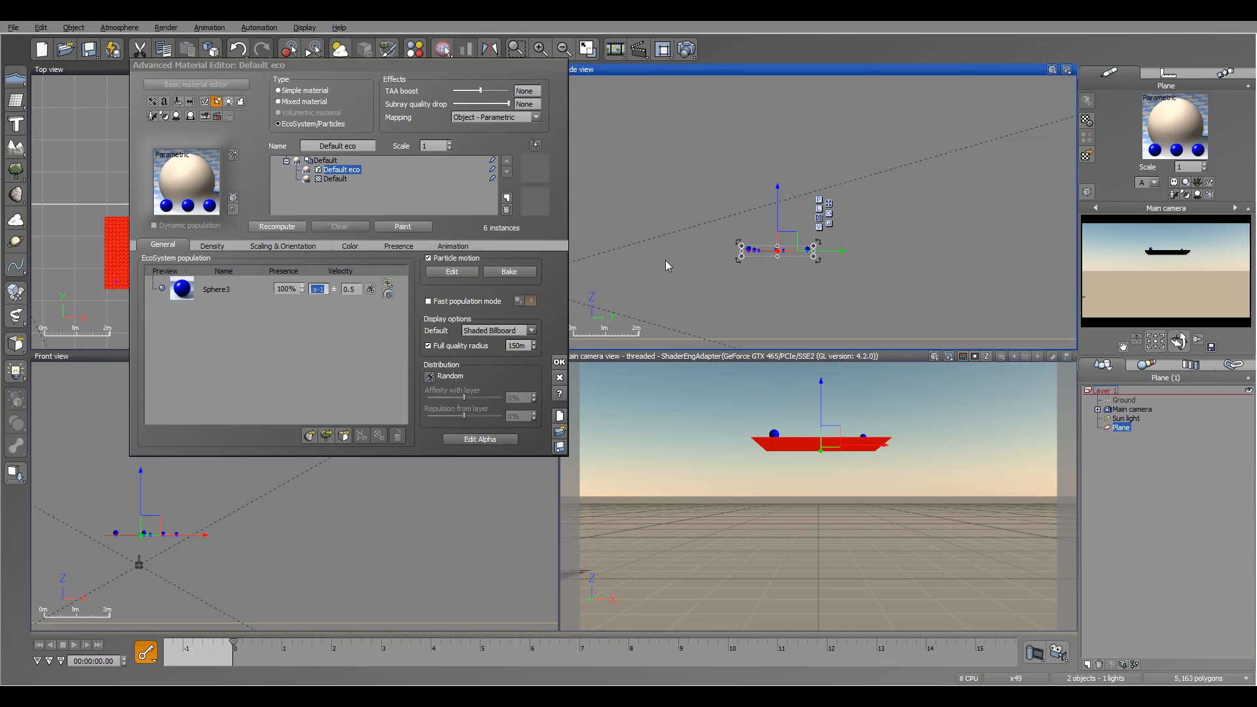
text(5m)
click(279, 227)
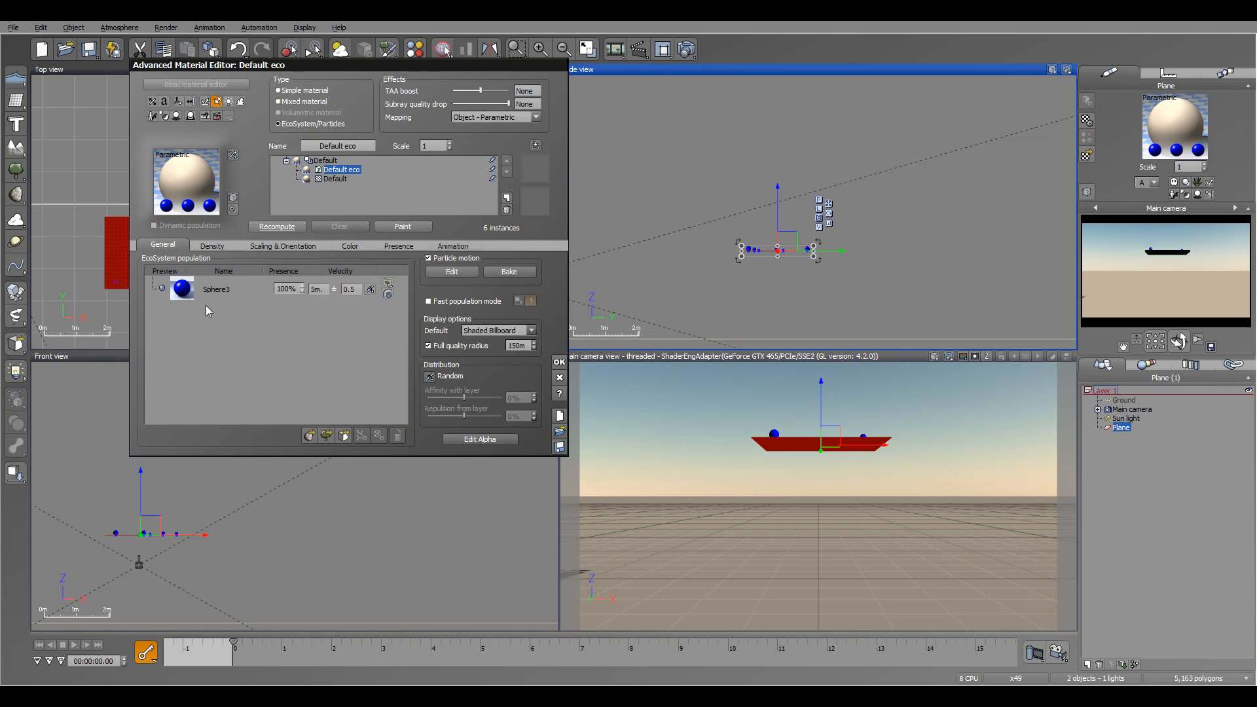
drag(232, 651, 299, 650)
click(40, 645)
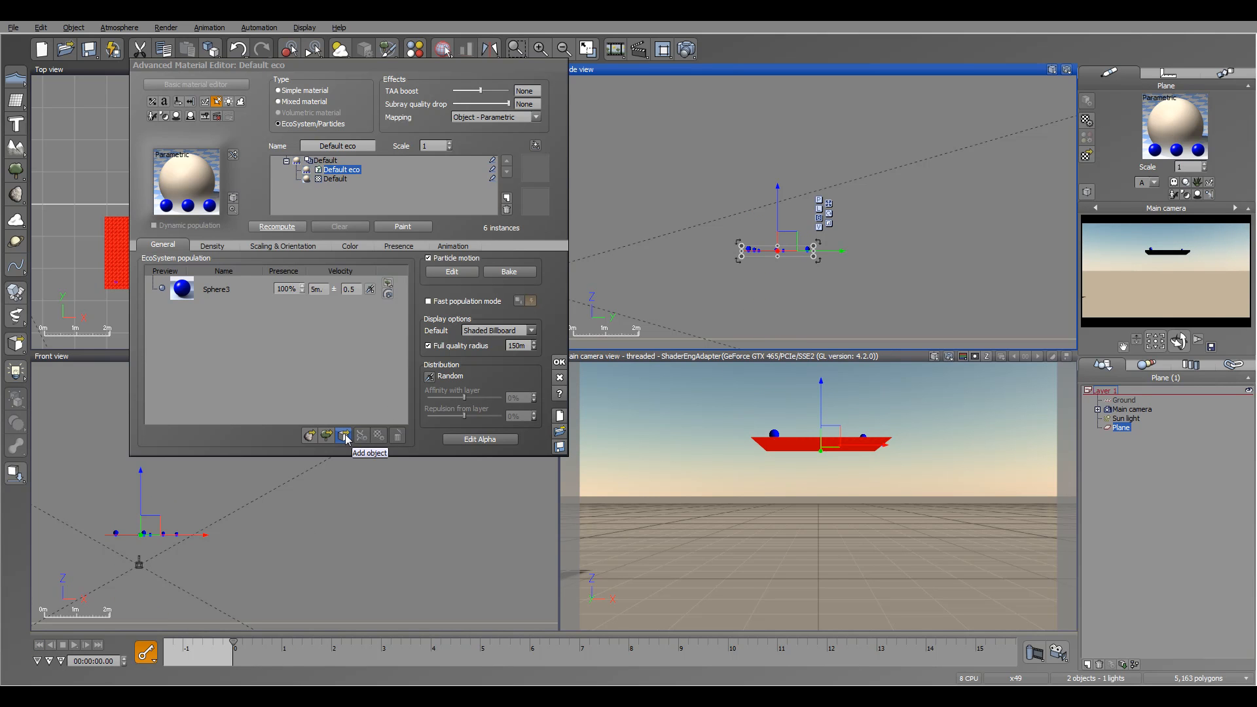
Add a red sphere object from the Particle folder to the EcoSystem population and name the physics specimen "red"
click(332, 363)
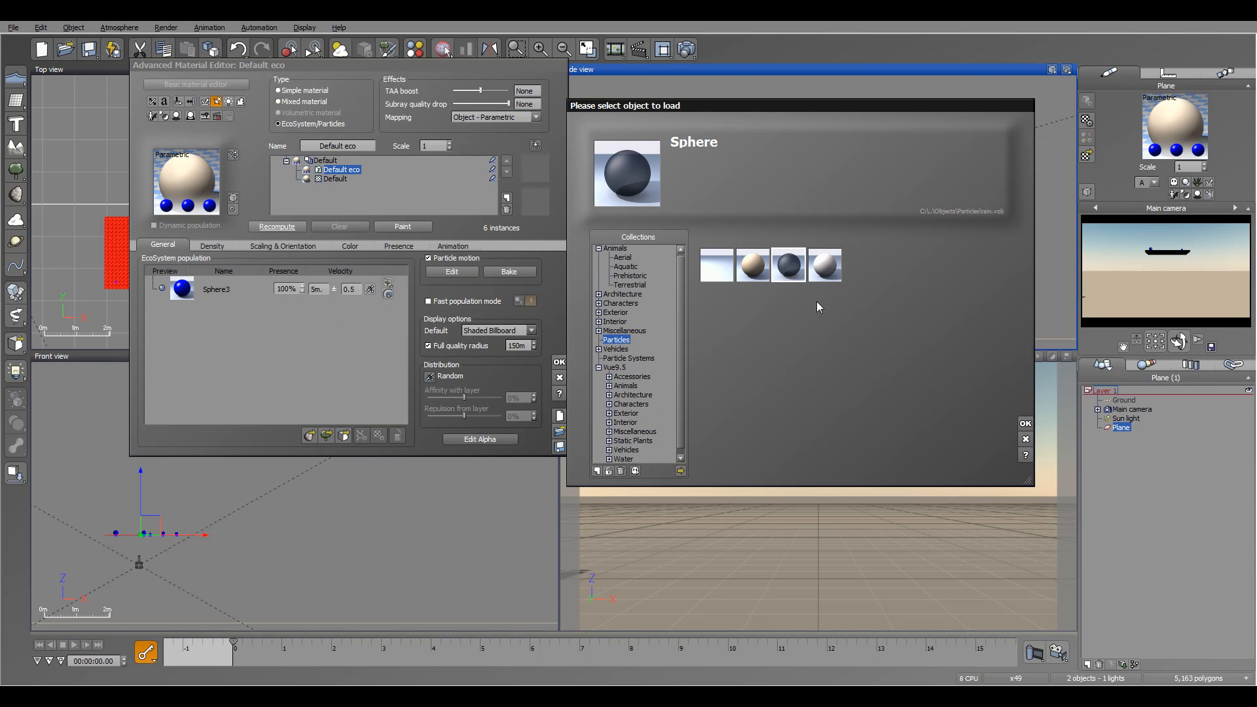
click(681, 471)
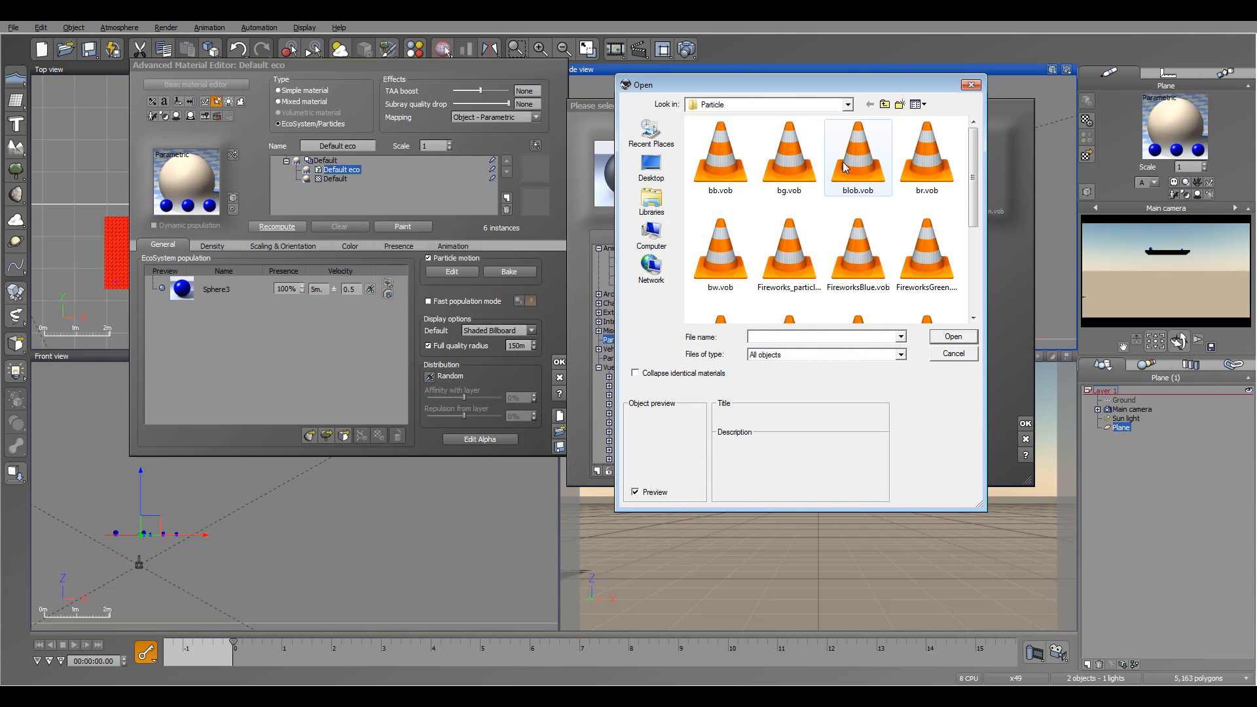
click(913, 172)
click(945, 335)
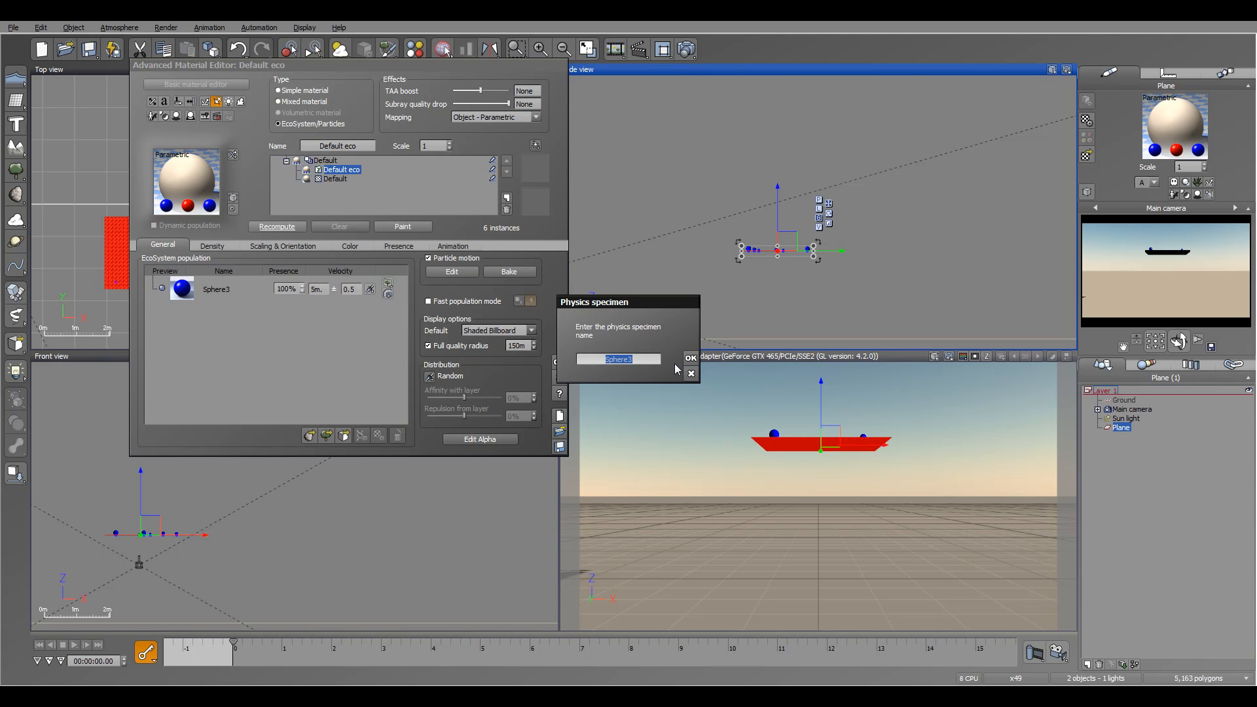
text(red)
click(690, 357)
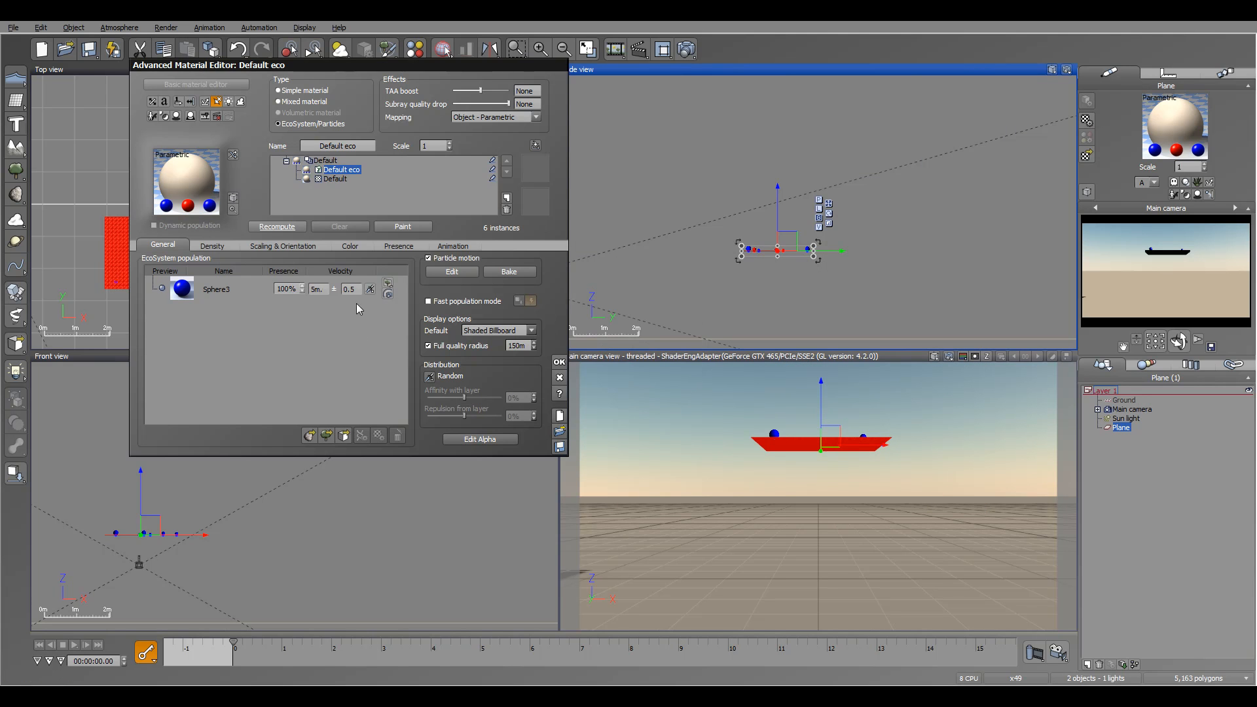
Set the red specimen's velocity to 10 m
click(324, 314)
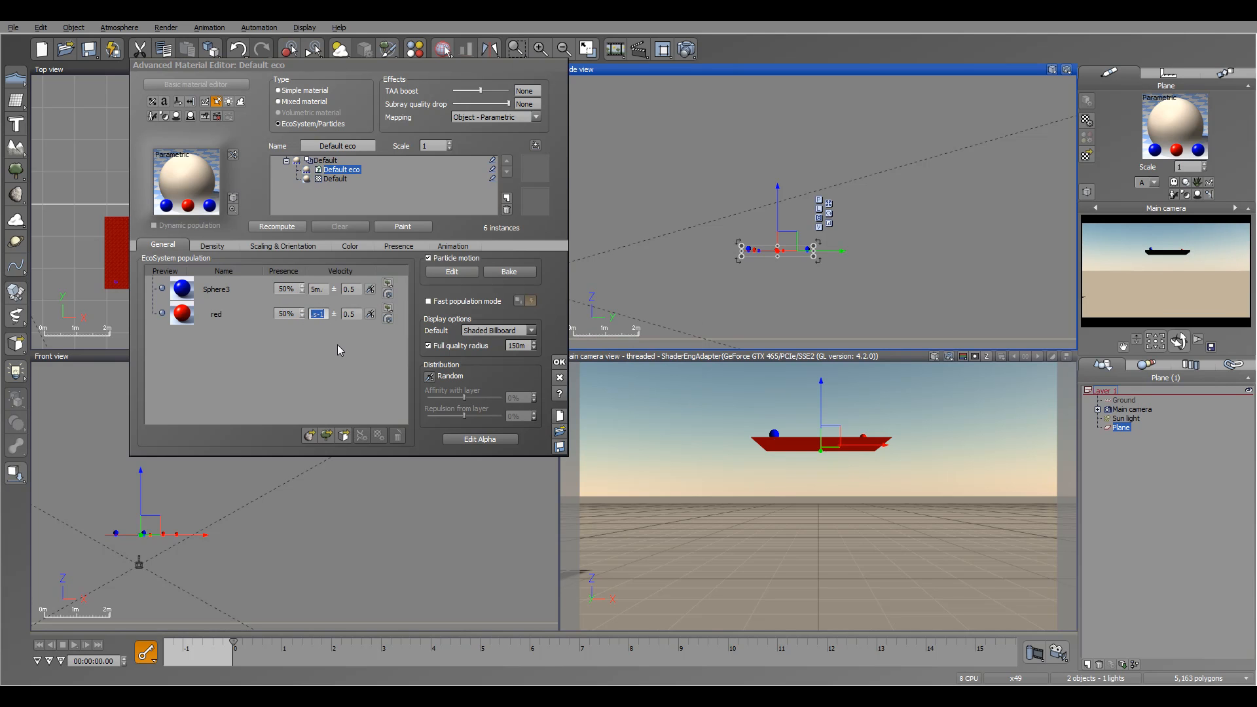
text(10)
key(Return)
Compare the motion of the red and blue particles at 2.13 s and 0.71 s on the timeline
drag(233, 641, 336, 654)
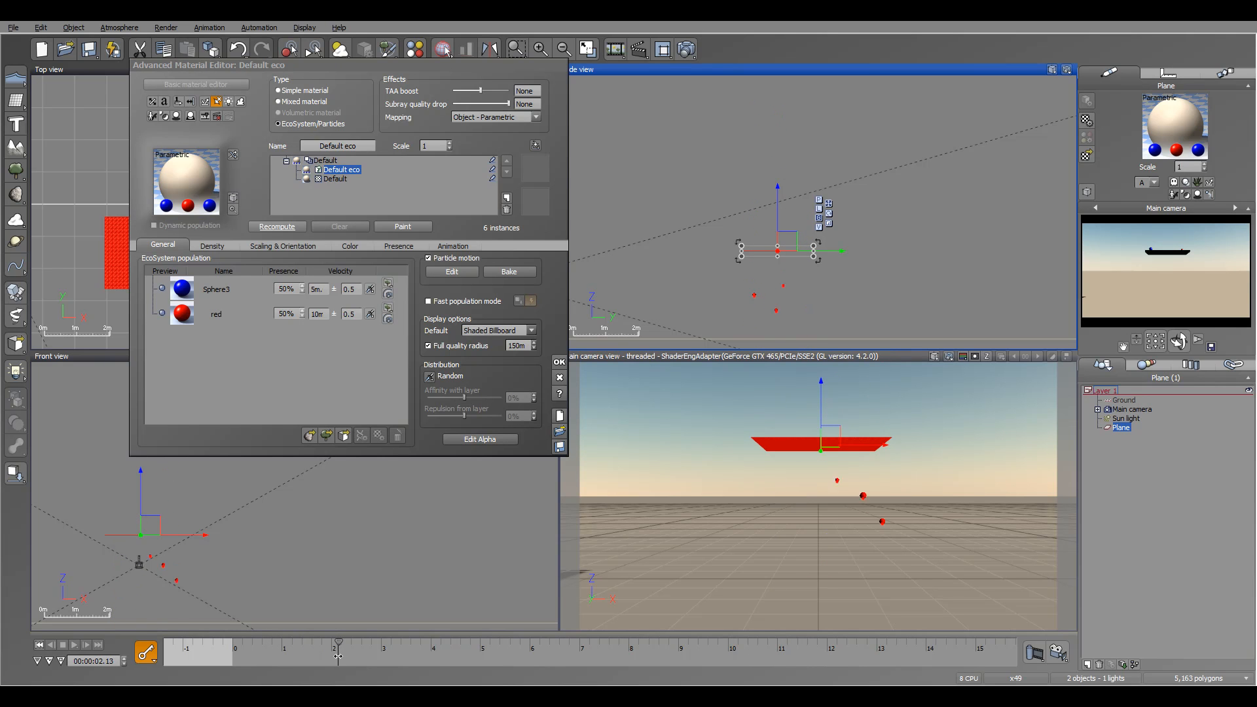
click(40, 645)
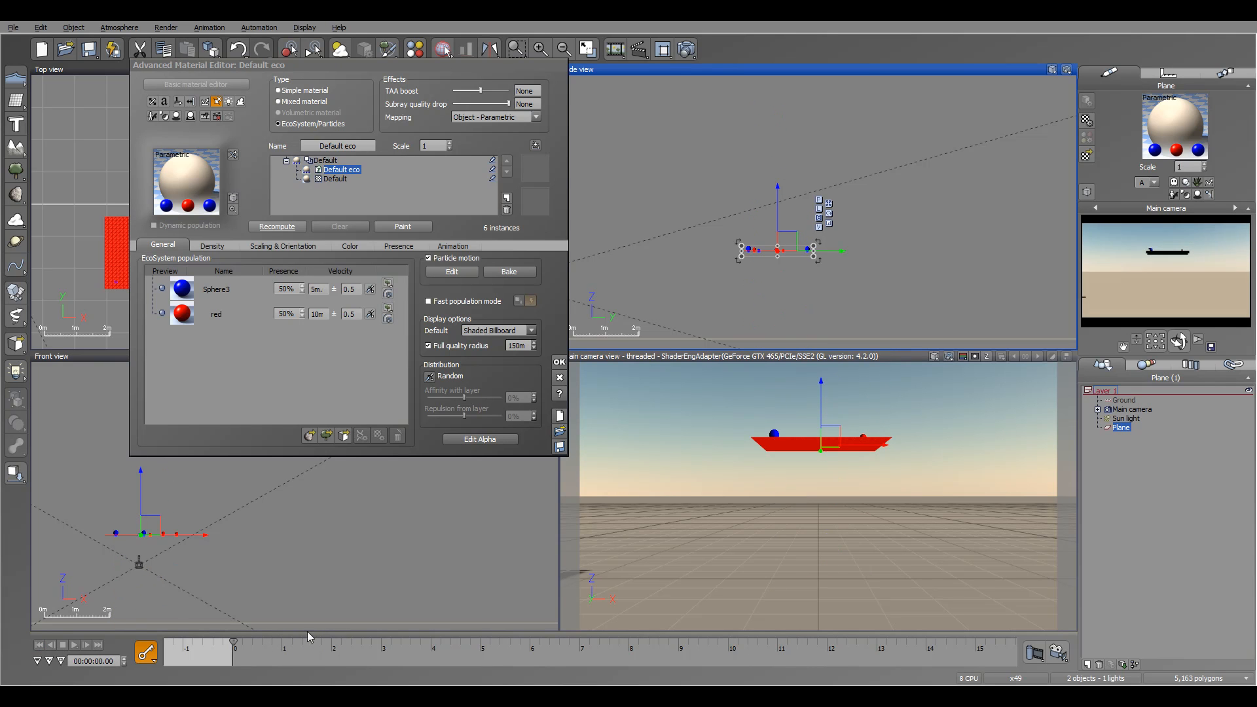
click(268, 647)
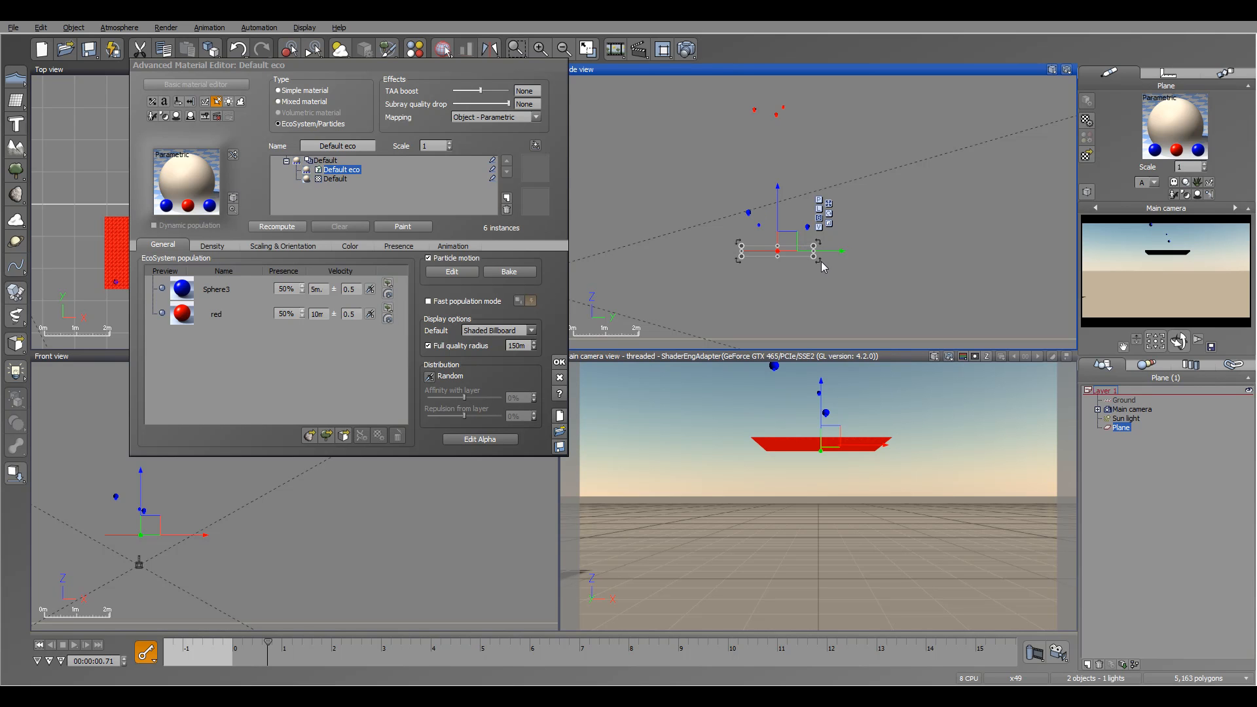
Undo the plane rotation made at 0.71 s and rotate the plane about 90° to vertical at the timeline start instead
drag(817, 257, 772, 300)
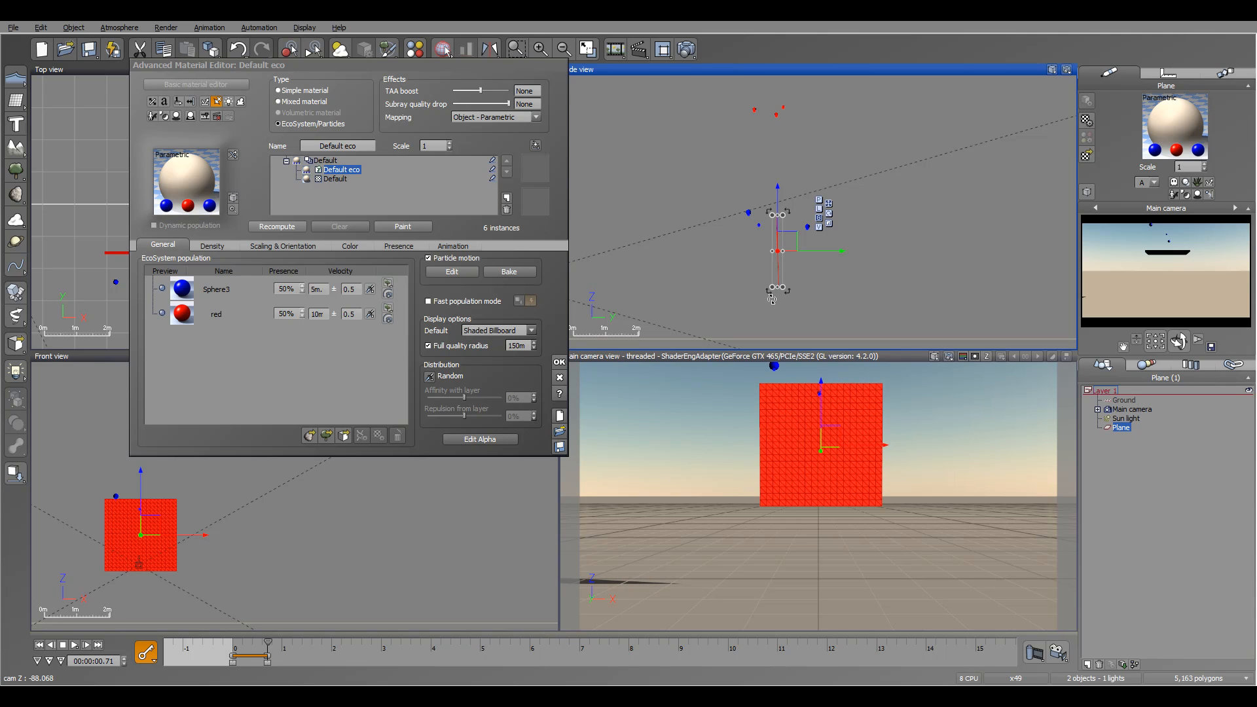
key(ctrl+z)
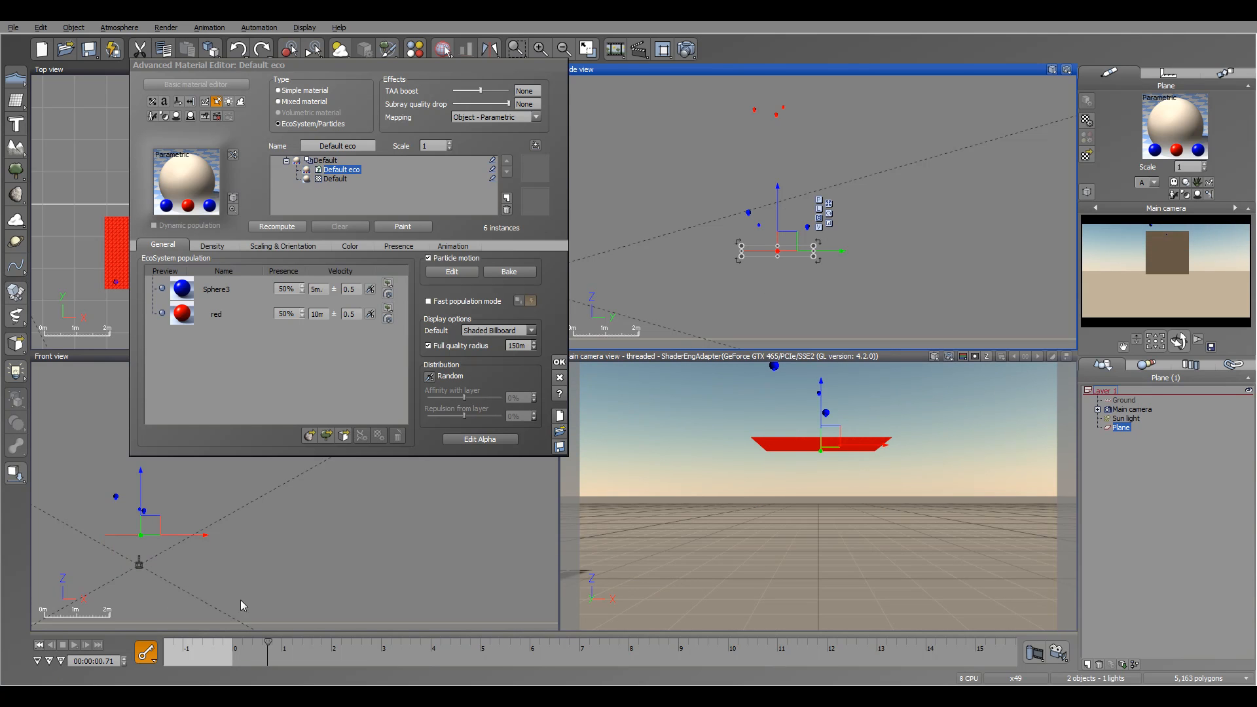
click(40, 645)
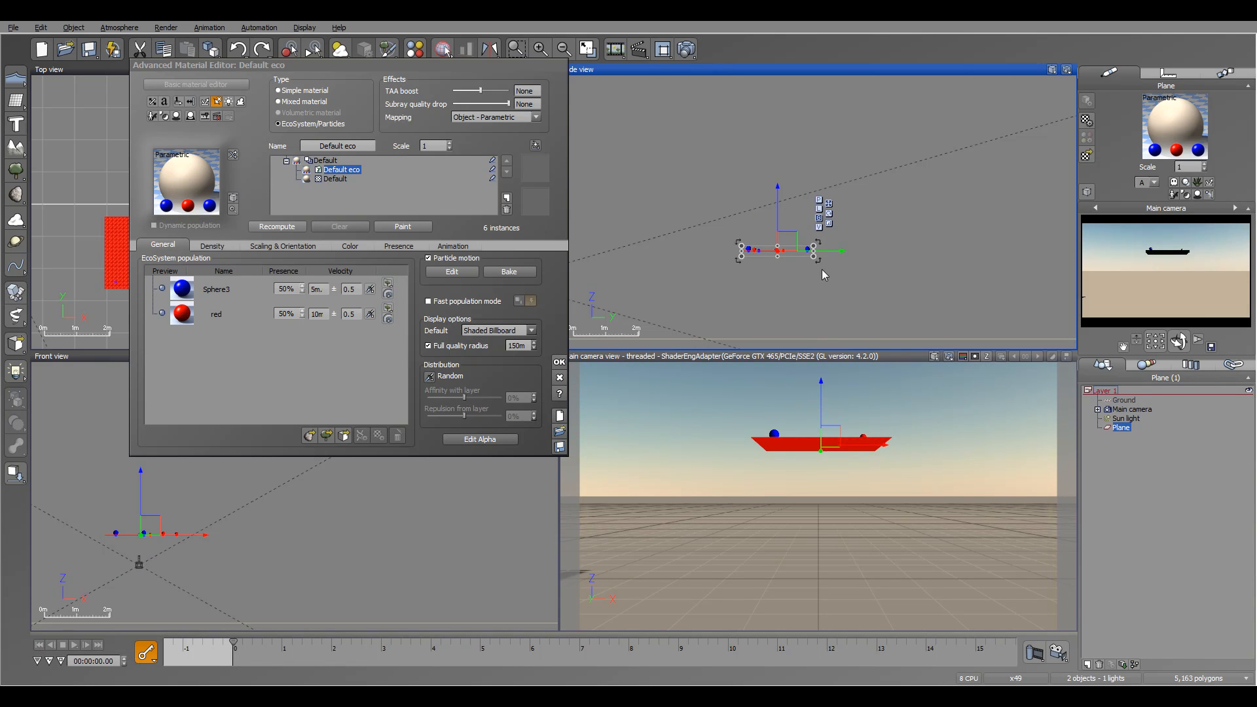
drag(817, 257, 774, 302)
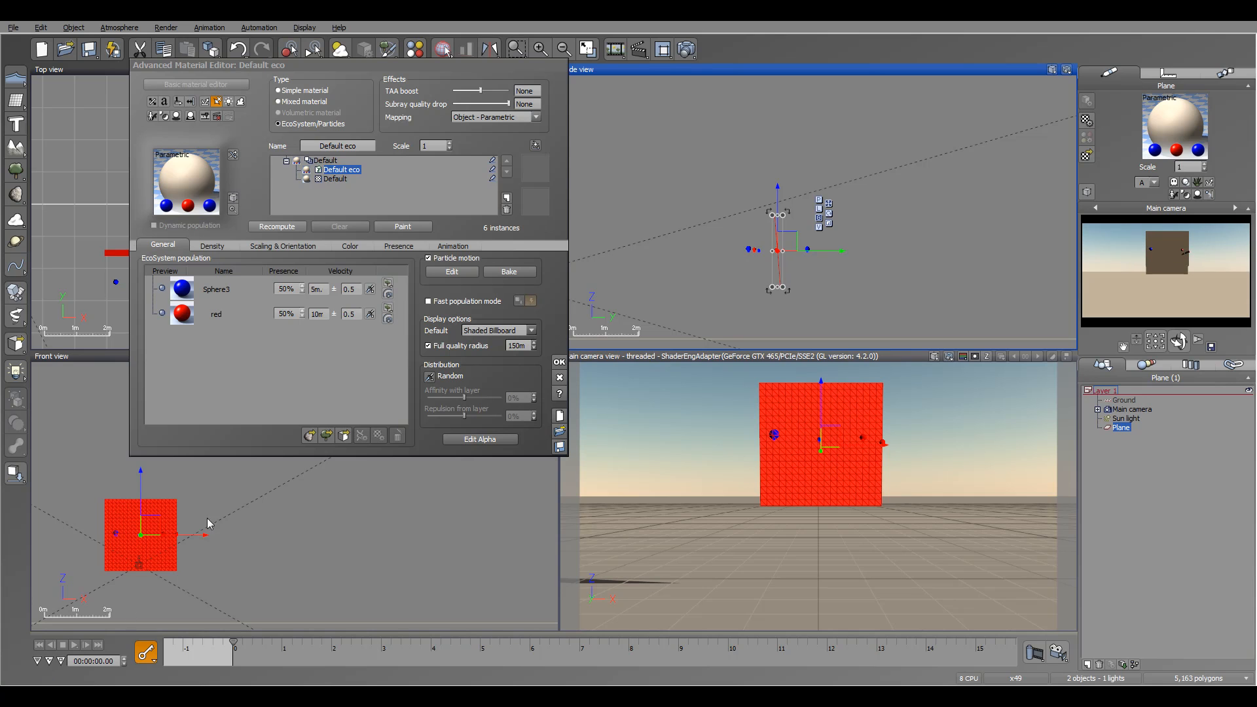
Preview the emission from the vertical plane up to about 3 s and recompute the population
drag(231, 642, 382, 643)
click(39, 645)
click(294, 227)
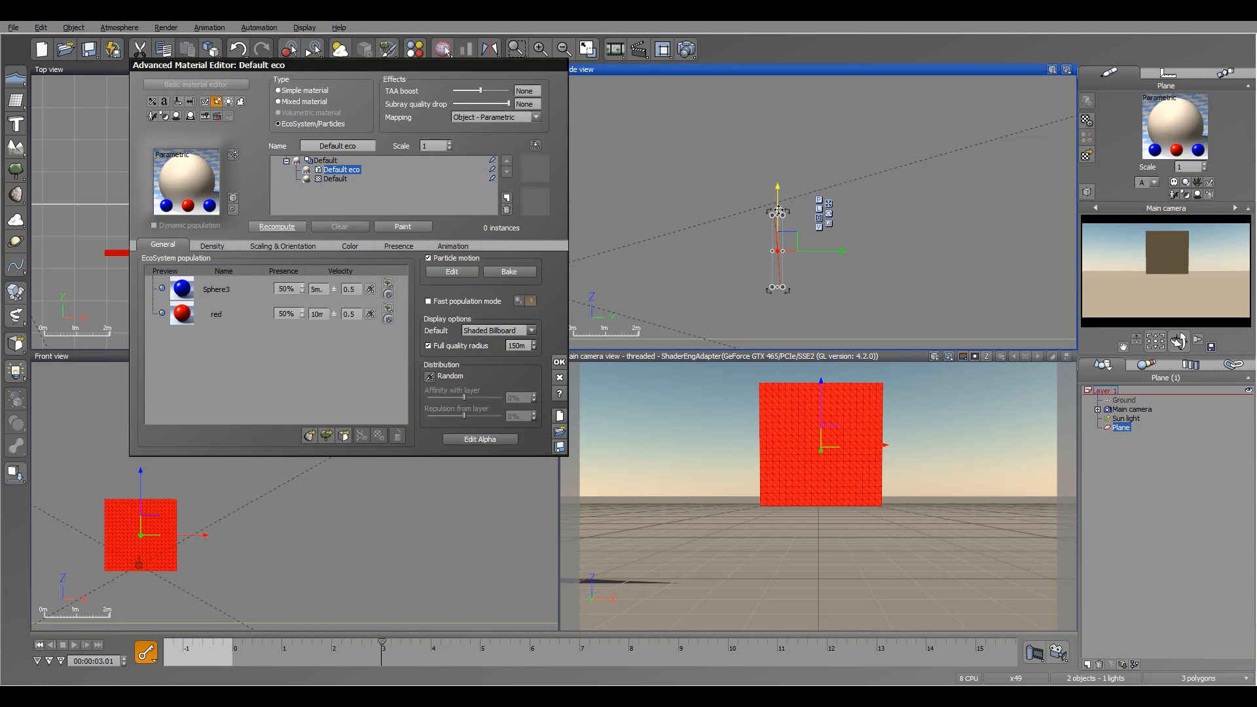
Tilt the plane to about 30° from horizontal at the timeline start and recompute the population
click(39, 645)
drag(786, 290, 815, 266)
click(277, 226)
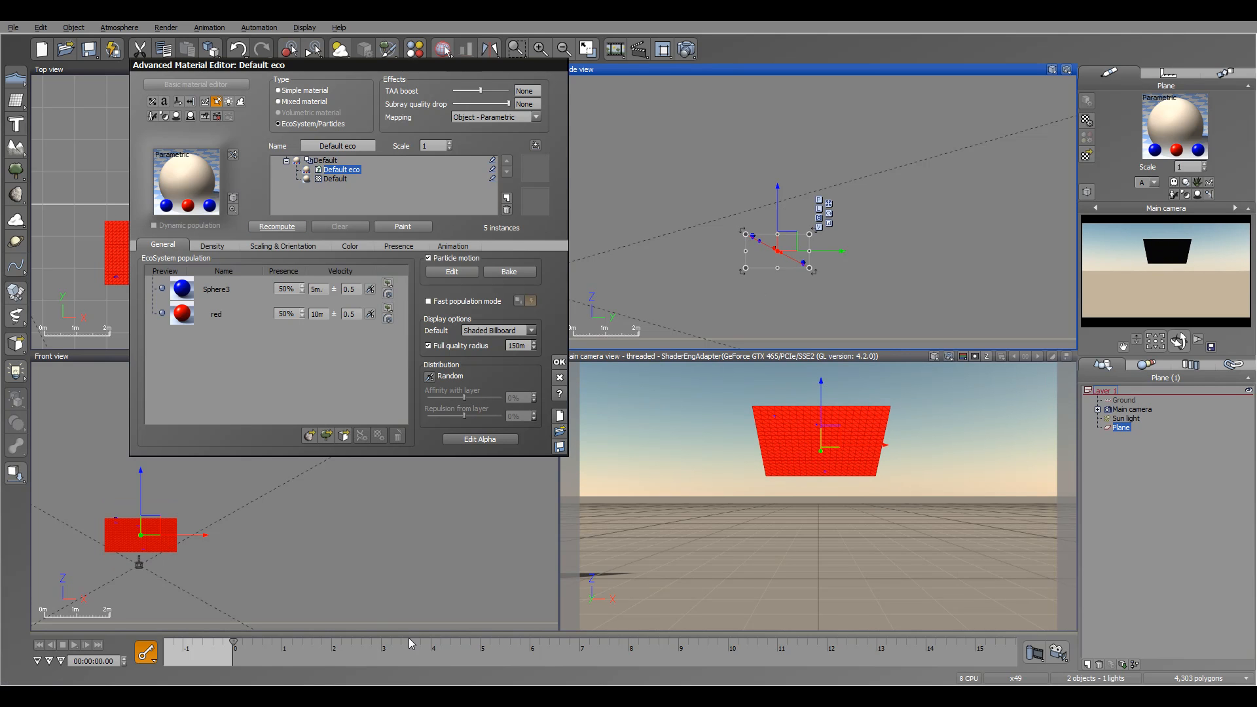
Preview the particle emission from the tilted plane up to 1.13 s and again over a shorter span from the timeline start
drag(236, 646, 289, 648)
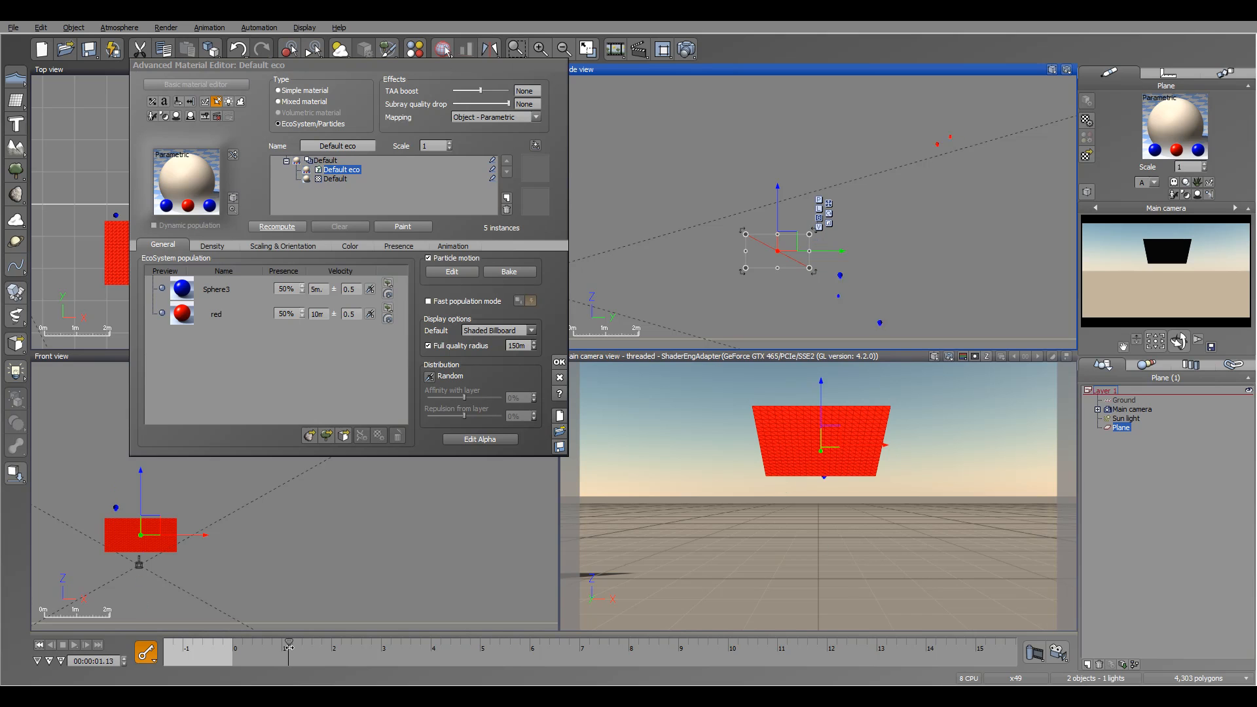
click(39, 645)
drag(234, 646, 262, 644)
Rotate the plane to a steeper tilt of about 50° at the timeline start and recompute the population
click(39, 645)
drag(815, 272, 804, 293)
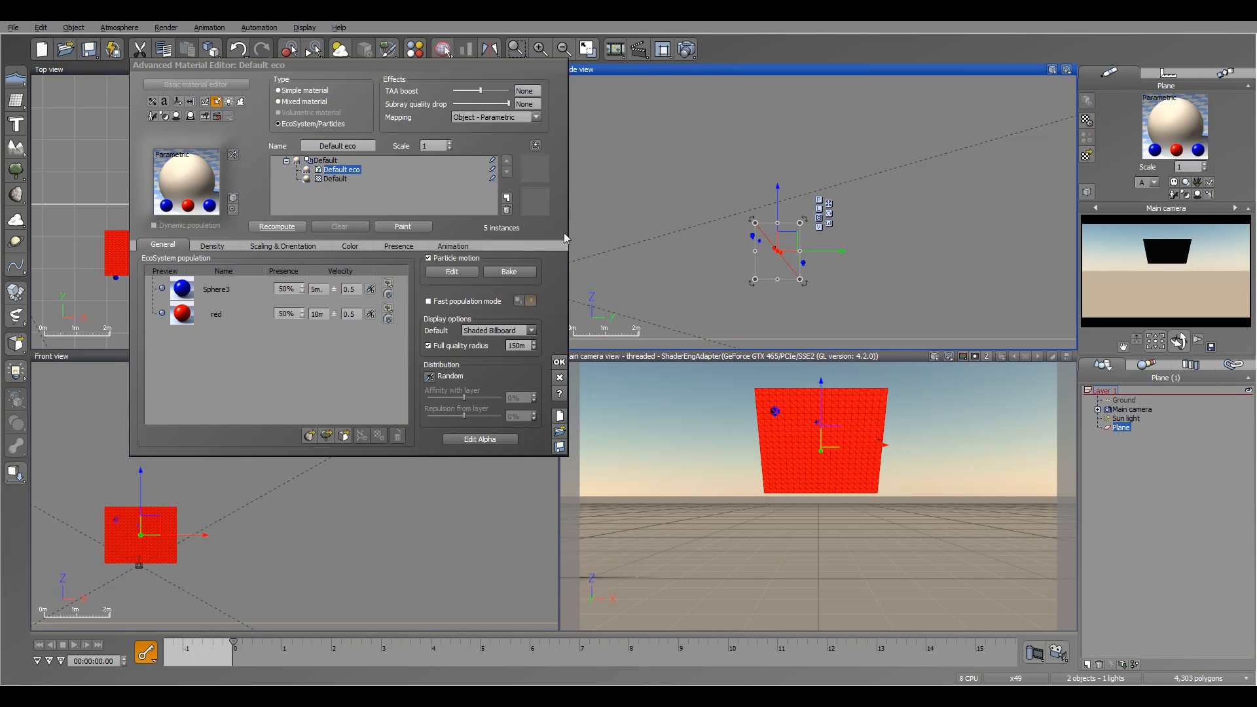
click(278, 227)
Preview the emission at 1.13 s and rotate the plane back to horizontal
drag(235, 645, 288, 648)
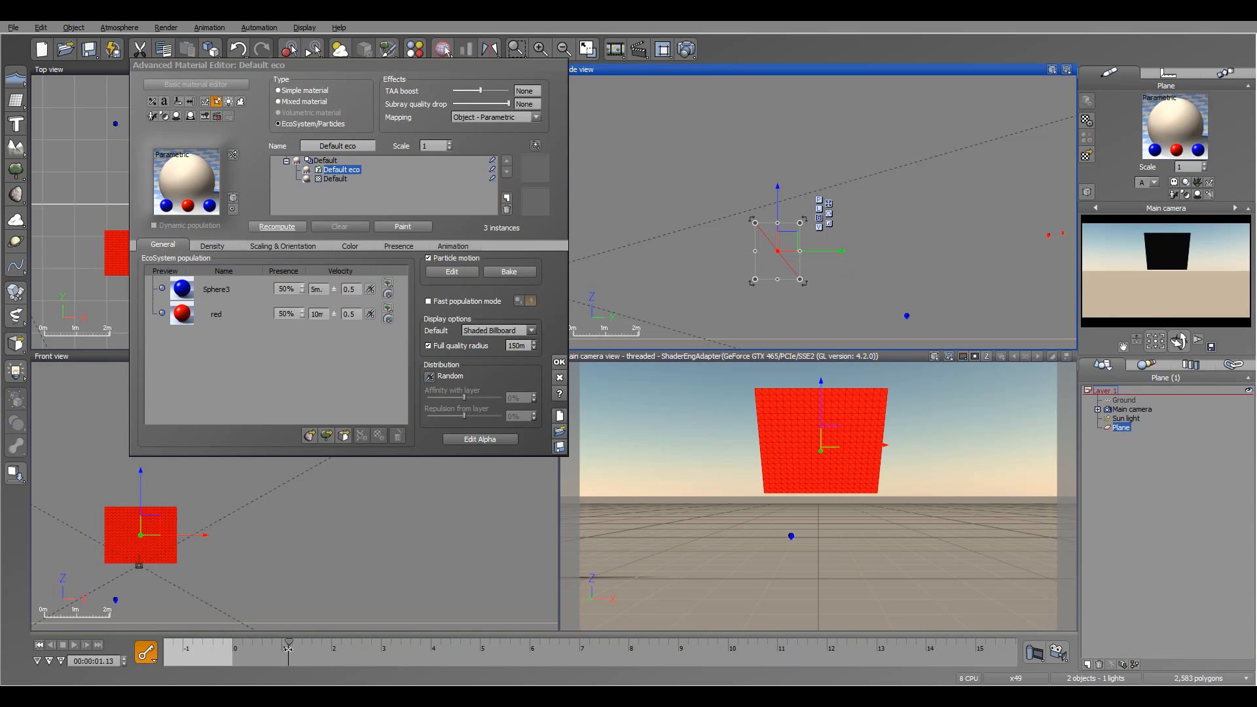
drag(811, 289, 820, 252)
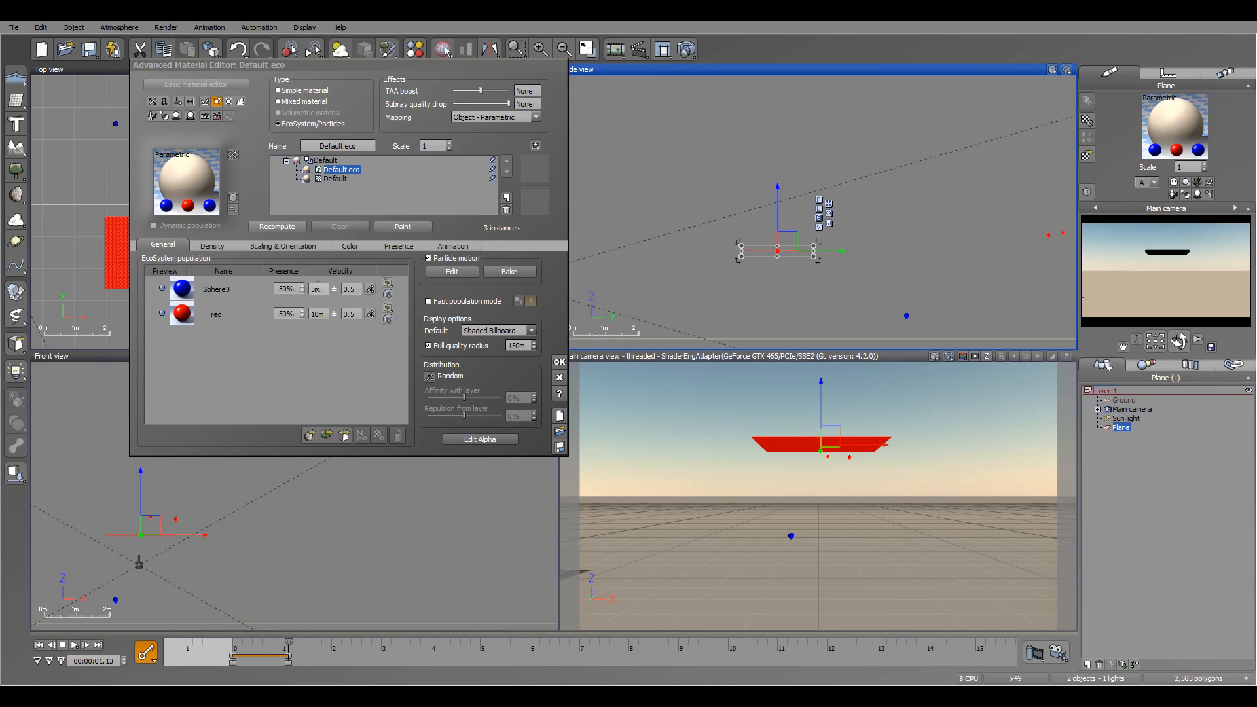
Set the velocity variation of the blue Sphere3 specimen to 2
double_click(359, 289)
text(0)
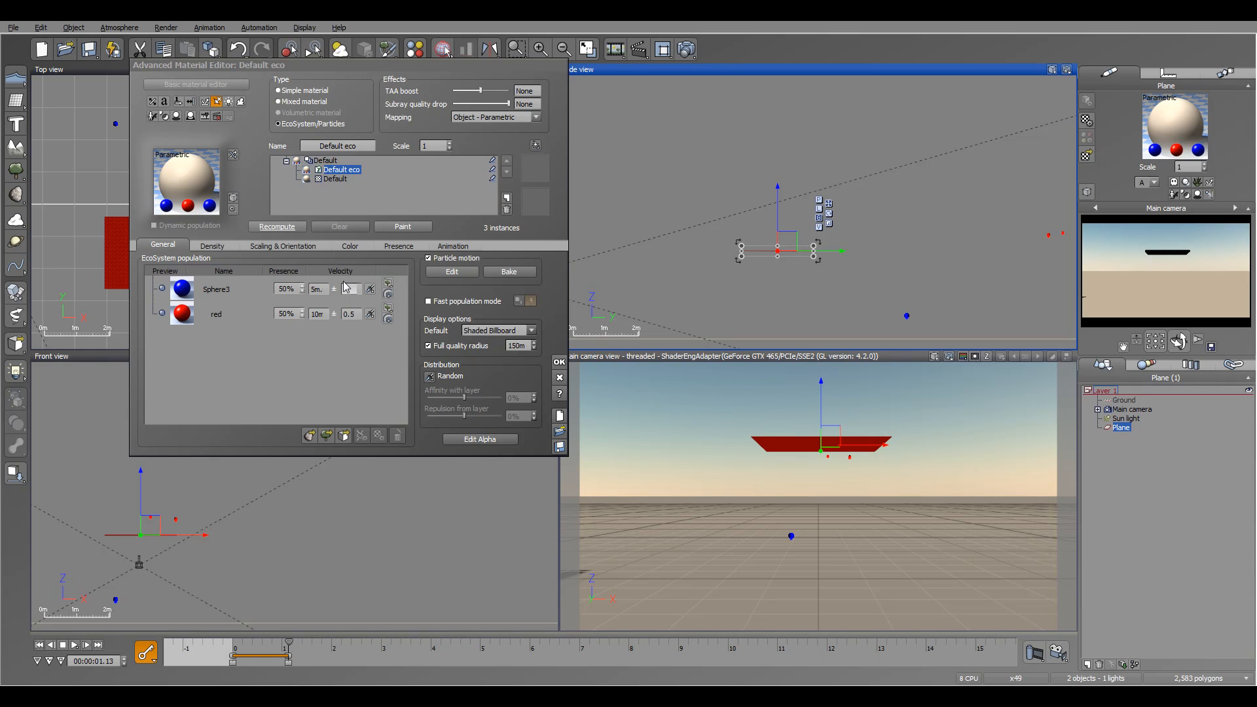
double_click(345, 289)
click(335, 359)
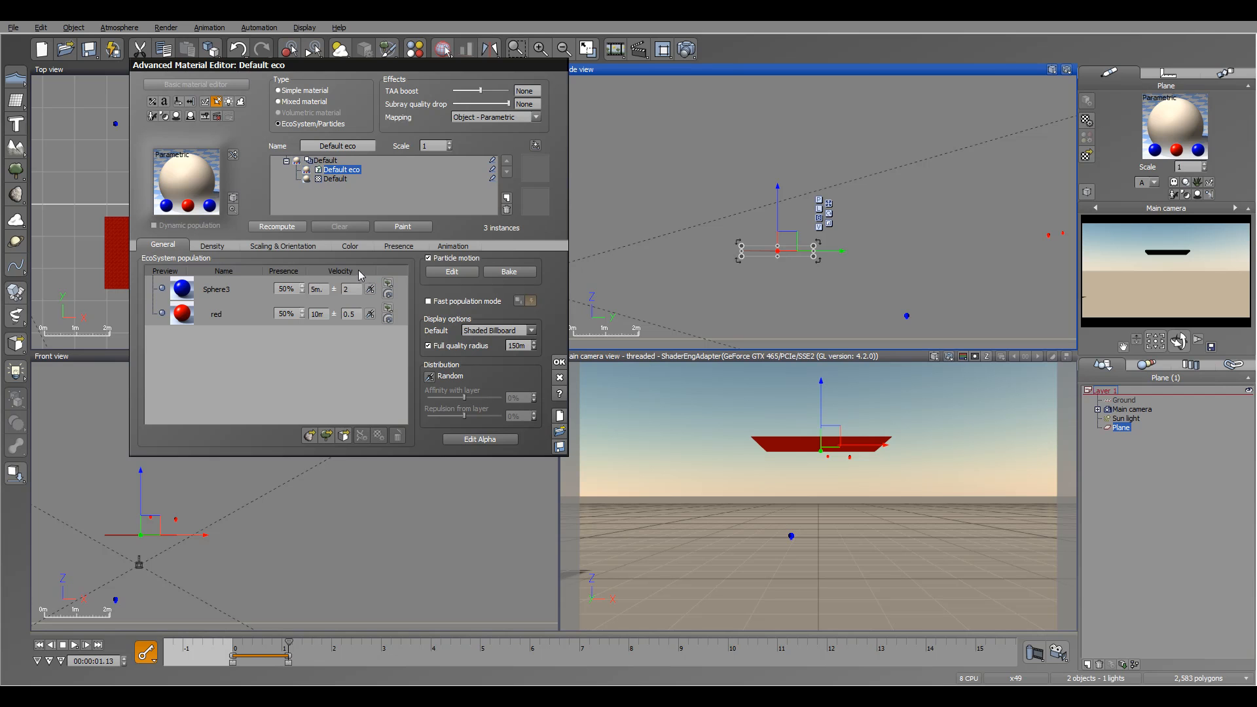
Set the velocity variation of the red specimen to 0
click(361, 319)
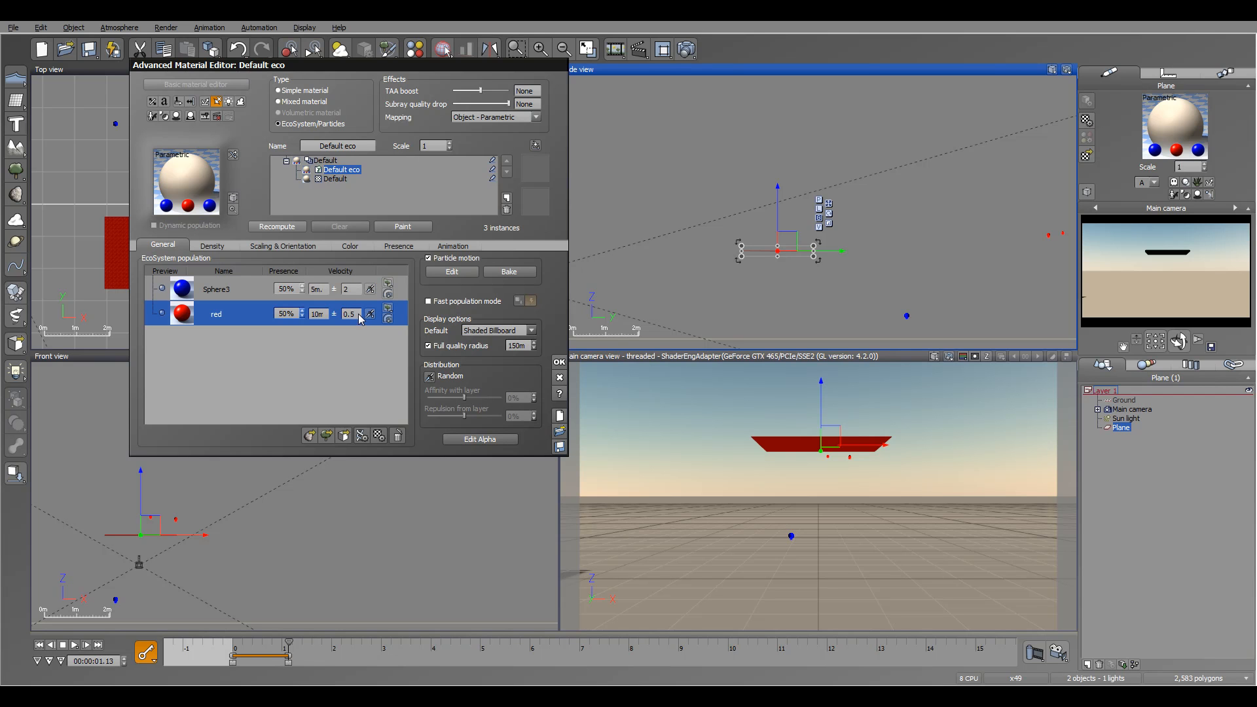
double_click(359, 315)
click(760, 242)
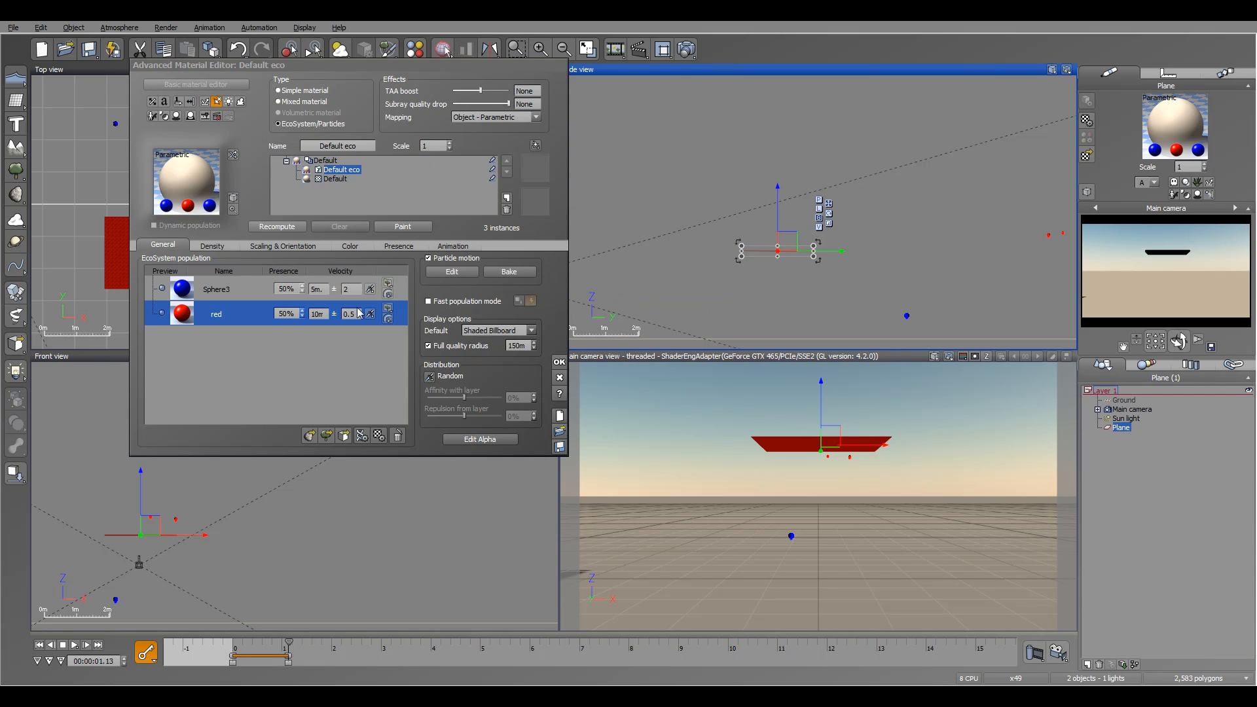
click(350, 315)
text(0)
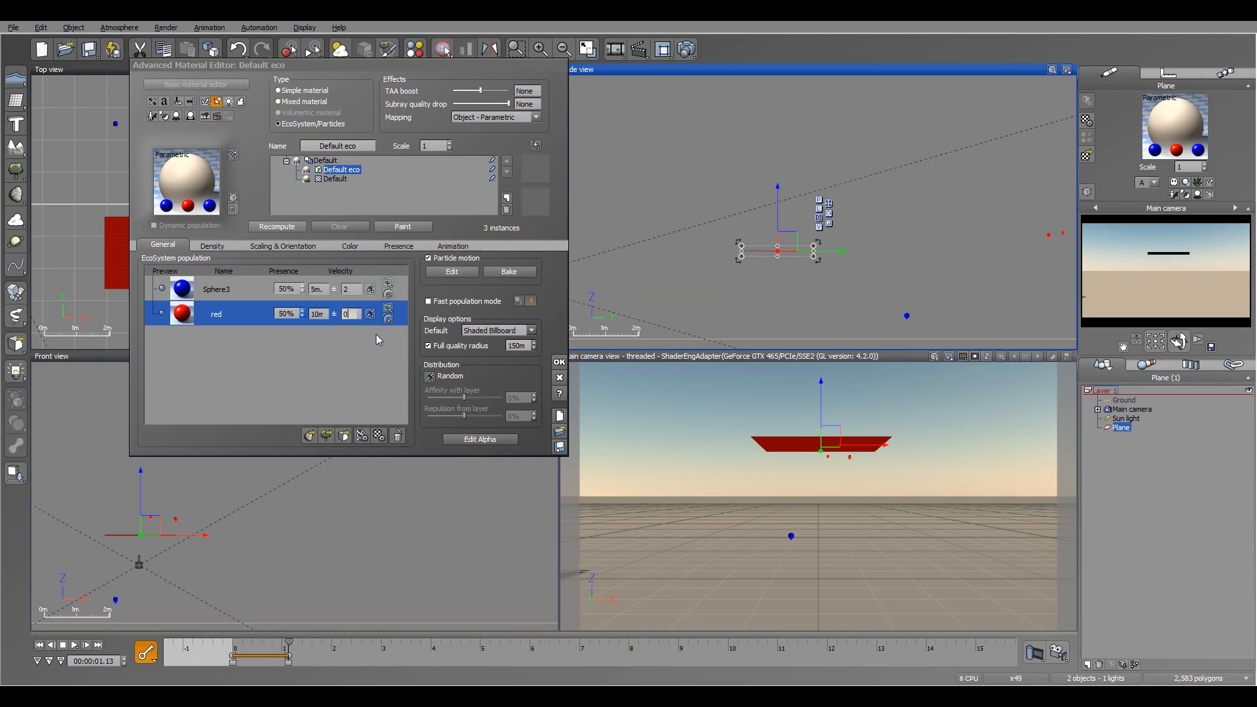
click(329, 348)
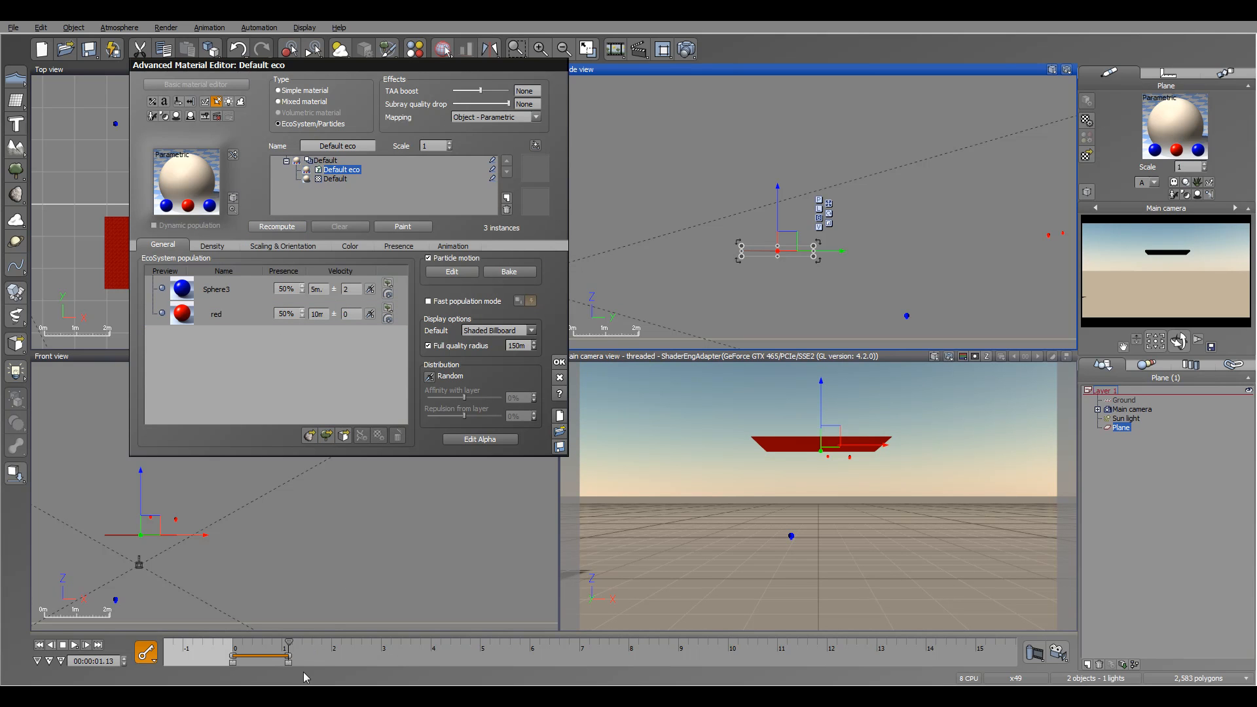
Delete the plane's animation keyframe at 1.13 s and recompute the population at the timeline start
click(287, 661)
key(Delete)
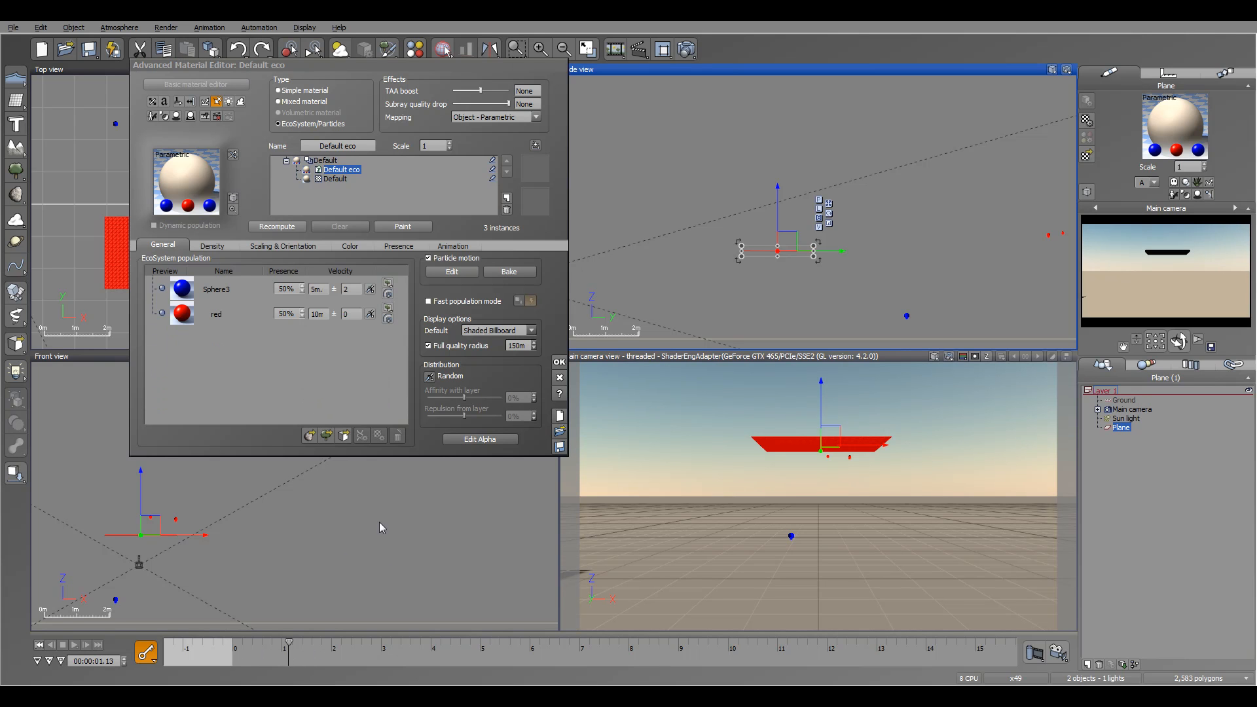
click(40, 645)
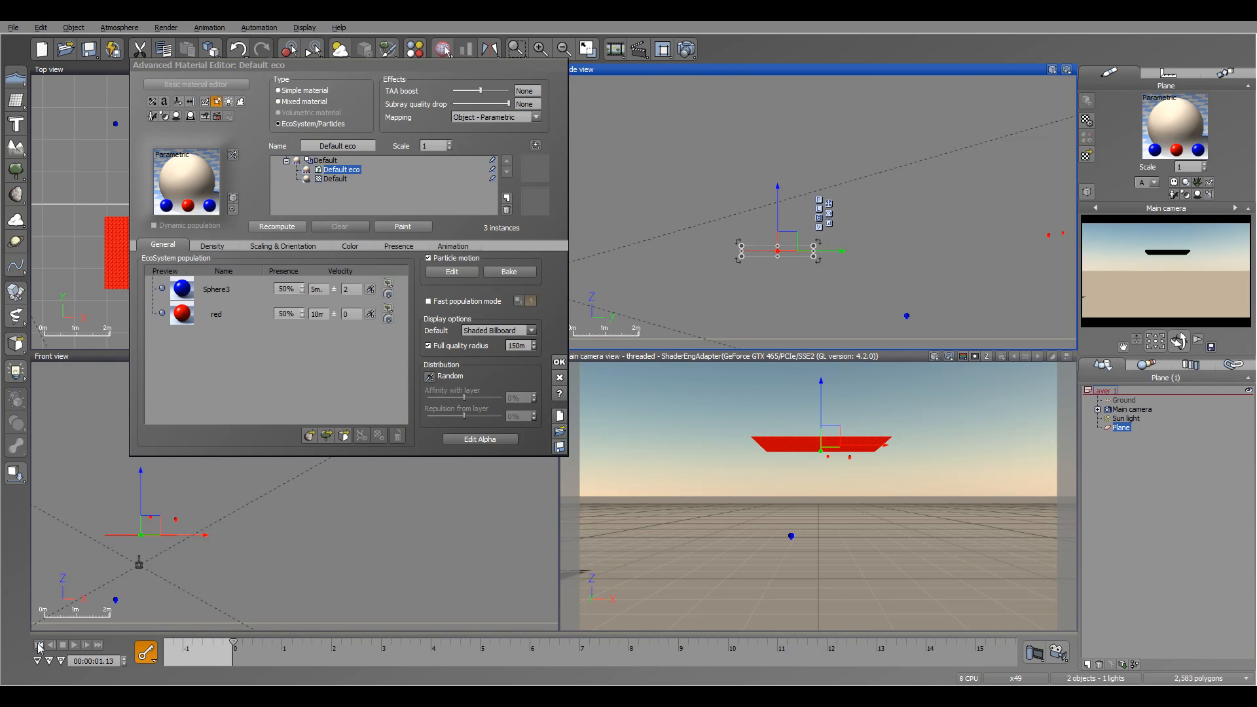
click(277, 226)
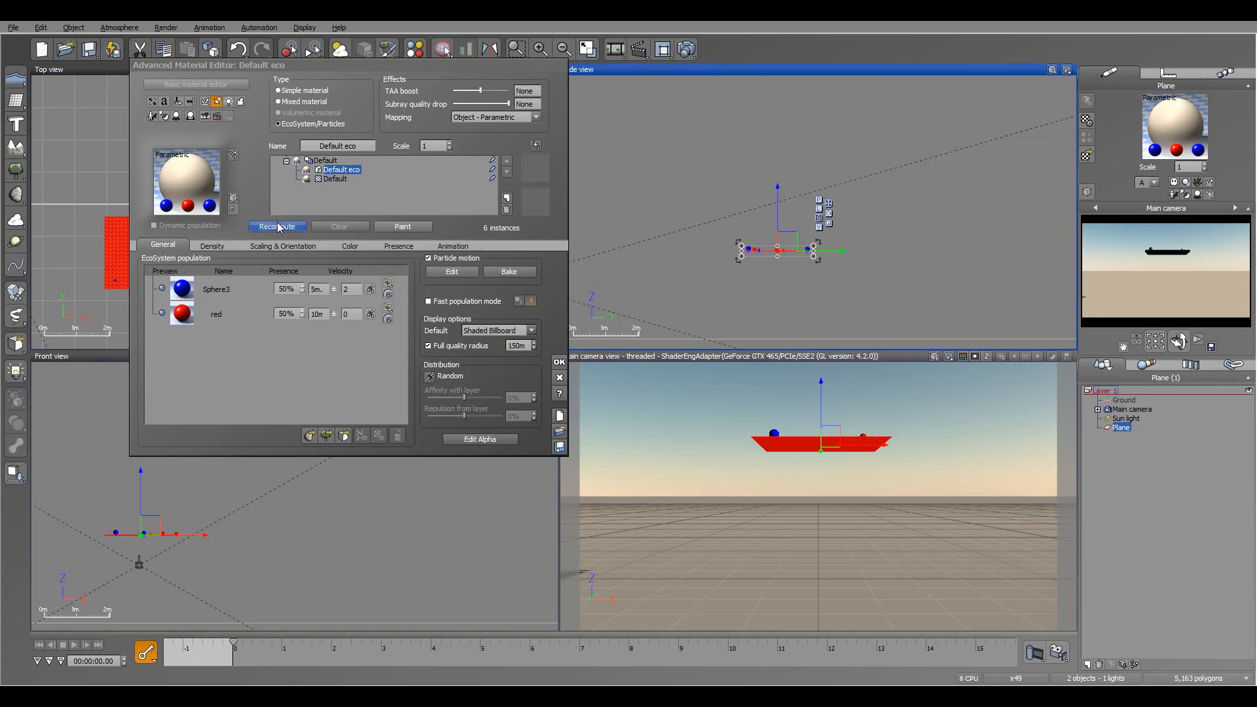
Compare the blue and red particles' motion at 0.46 s and 1.09 s, re-entering 2 as the blue specimen's velocity variation in between
mouse_move(233, 643)
mouse_down()
mouse_move(277, 642)
mouse_move(232, 642)
mouse_move(255, 642)
mouse_up()
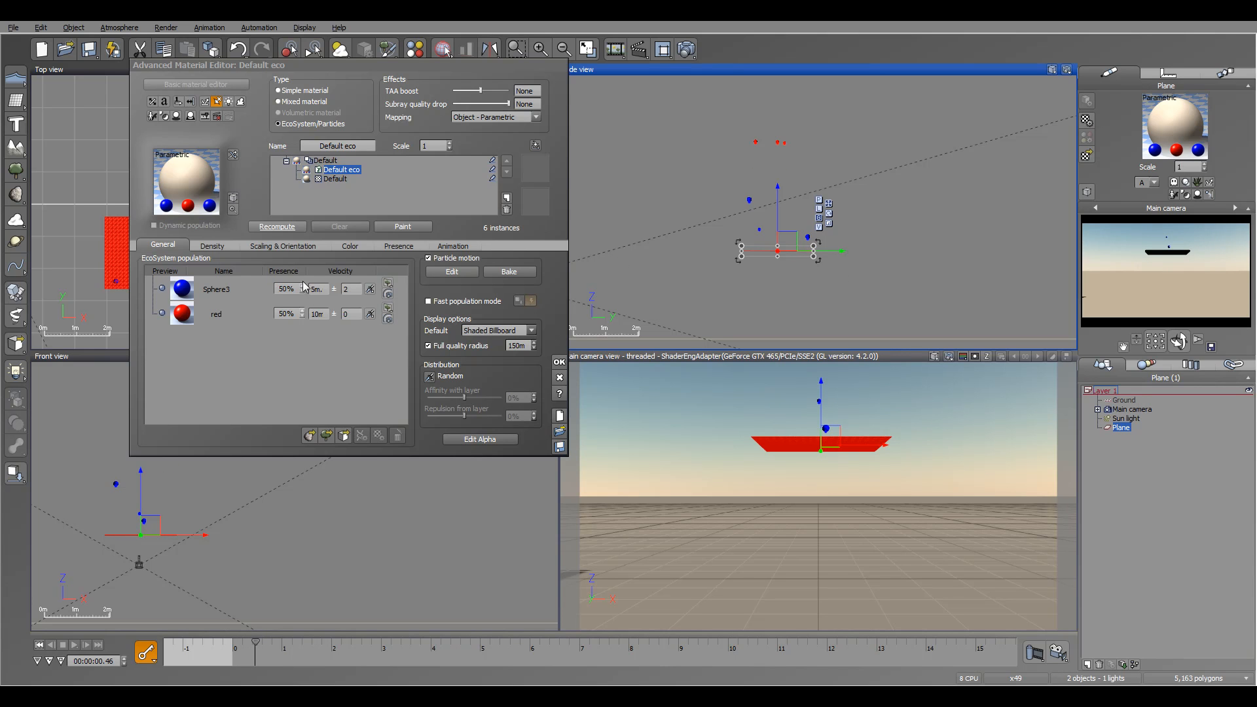
click(347, 289)
text(2)
key(Return)
drag(255, 644, 286, 652)
click(38, 645)
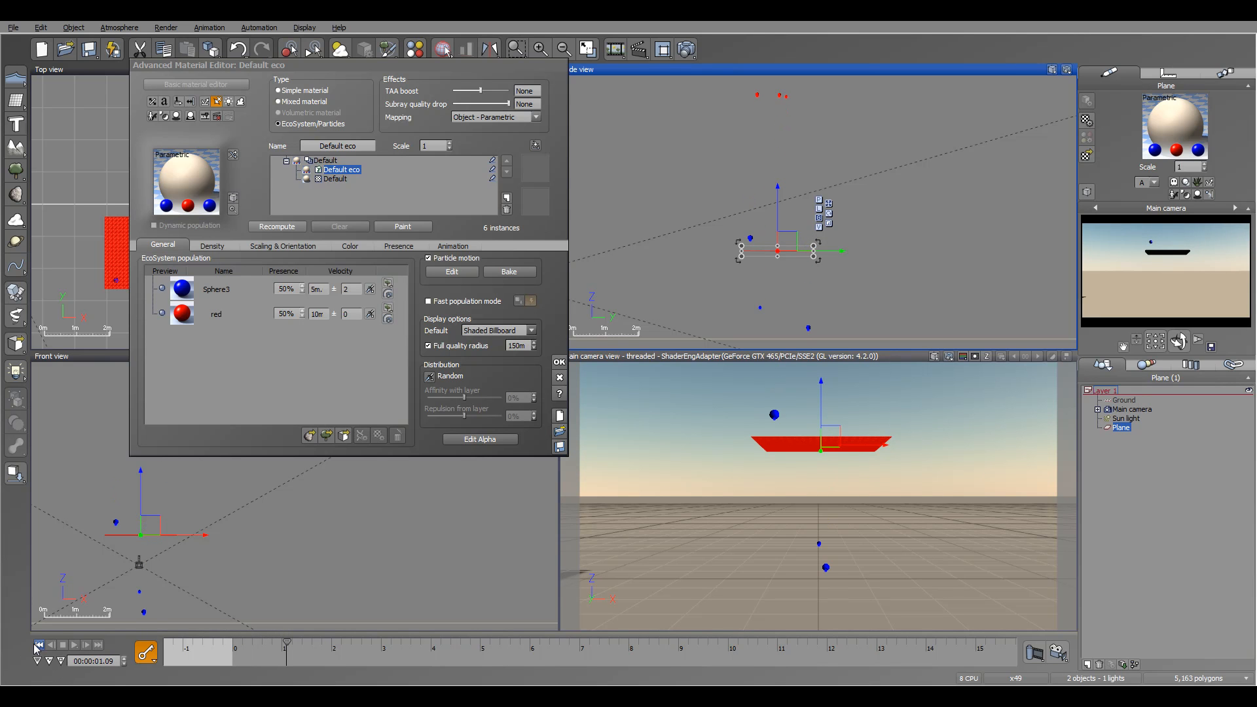